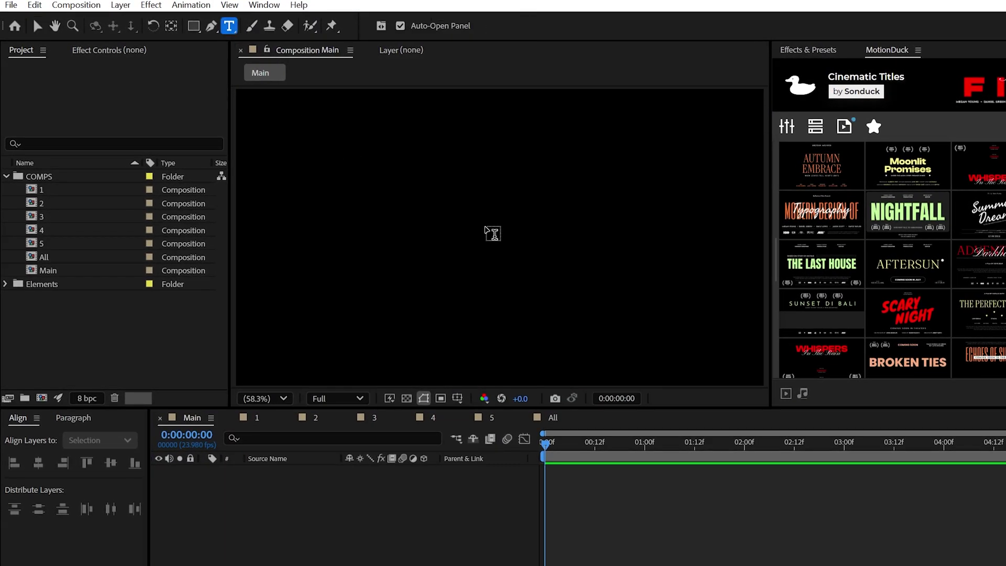
# Create a text layer reading HYPER in the Main composition, using the Monument Extended Ultrabold font.
pyautogui.click(518, 261)
pyautogui.write('HYPER')
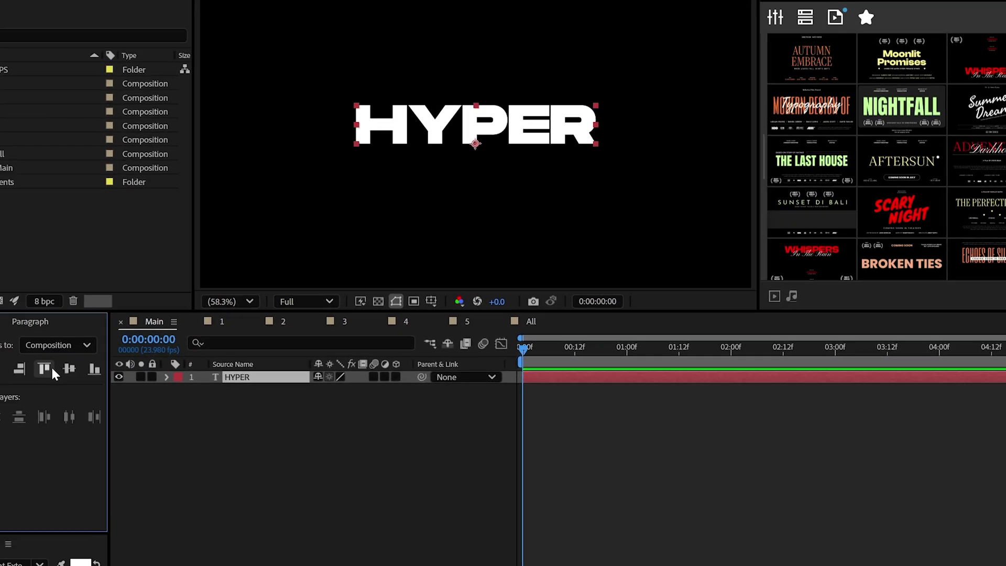
pyautogui.click(36, 464)
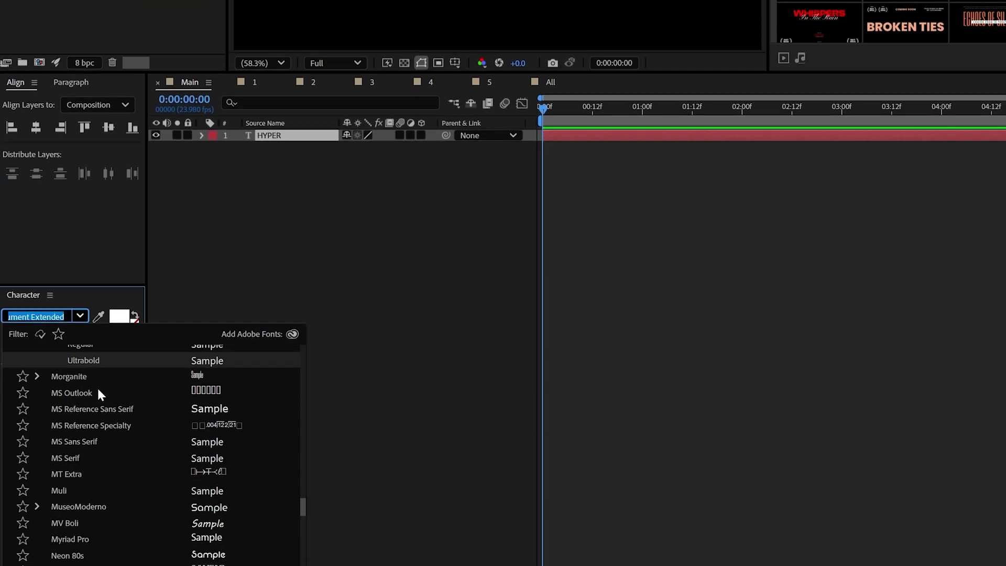
pyautogui.scroll(1, 98, 388)
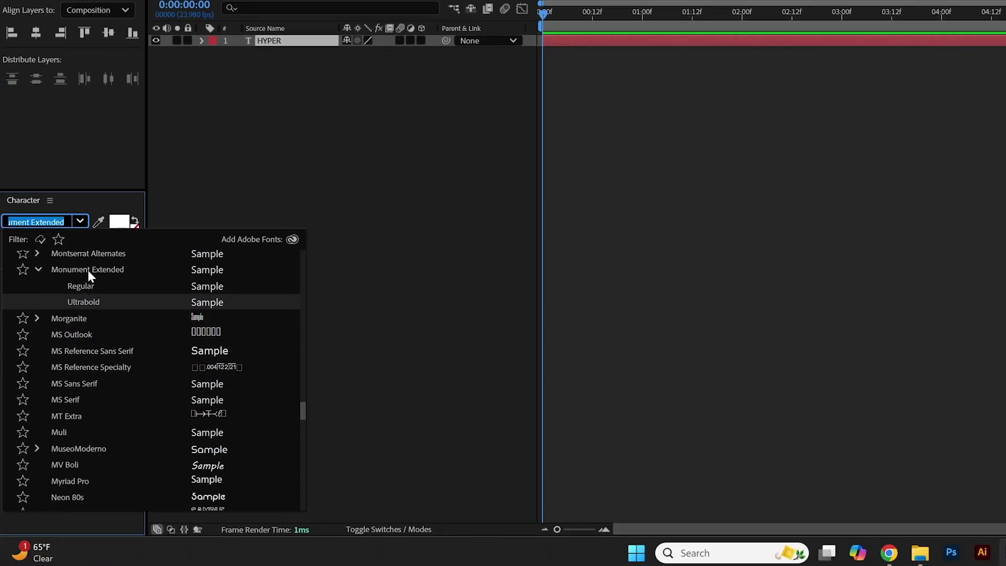
pyautogui.click(82, 140)
# Create shapes from the HYPER text layer to get a separate outlines layer.
pyautogui.click(289, 41)
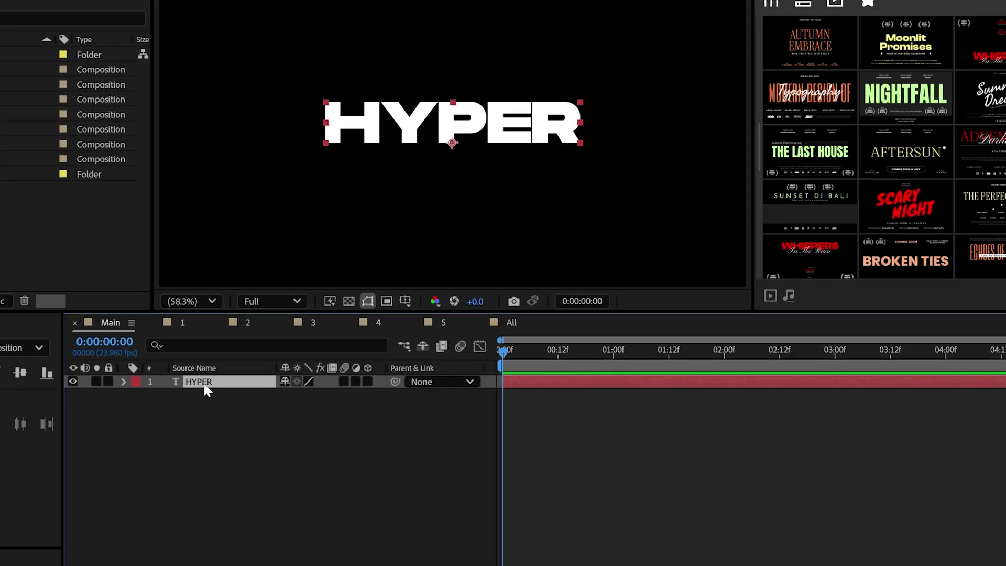
pyautogui.rightClick(273, 406)
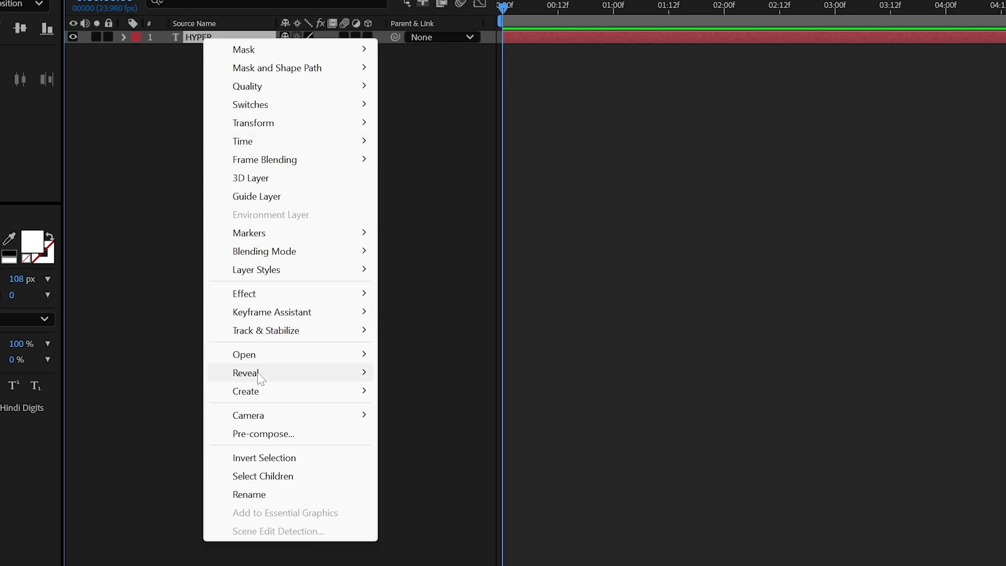
pyautogui.moveTo(251, 391)
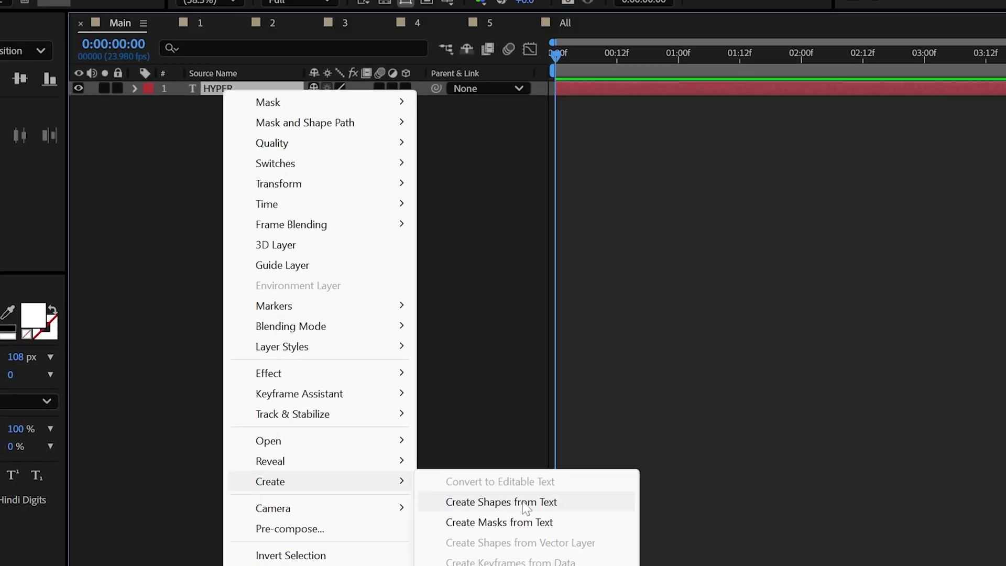
pyautogui.click(552, 339)
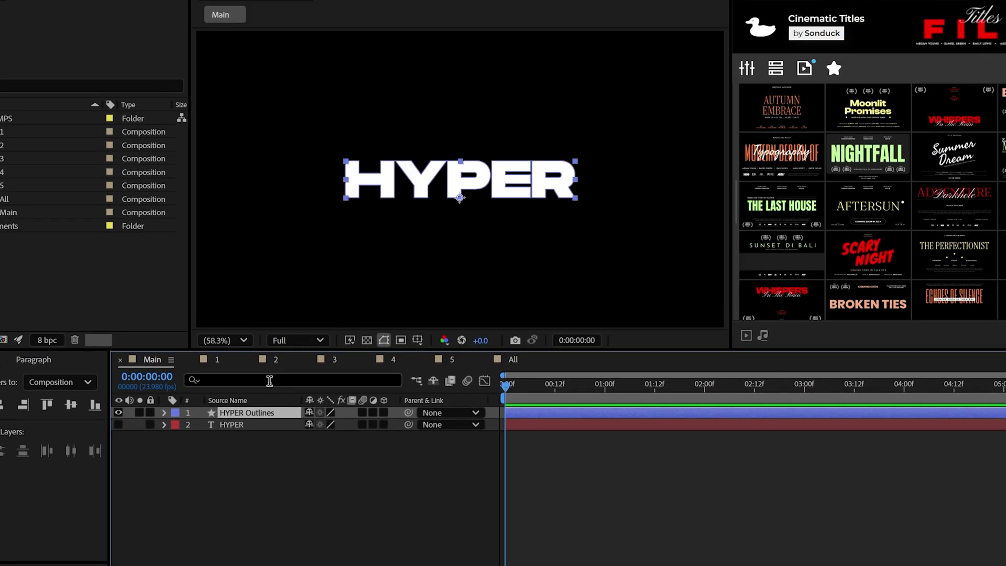
# Preview composition 1 with its HYPER text layer switched on, and return to the Main composition.
pyautogui.click(118, 413)
pyautogui.click(118, 413)
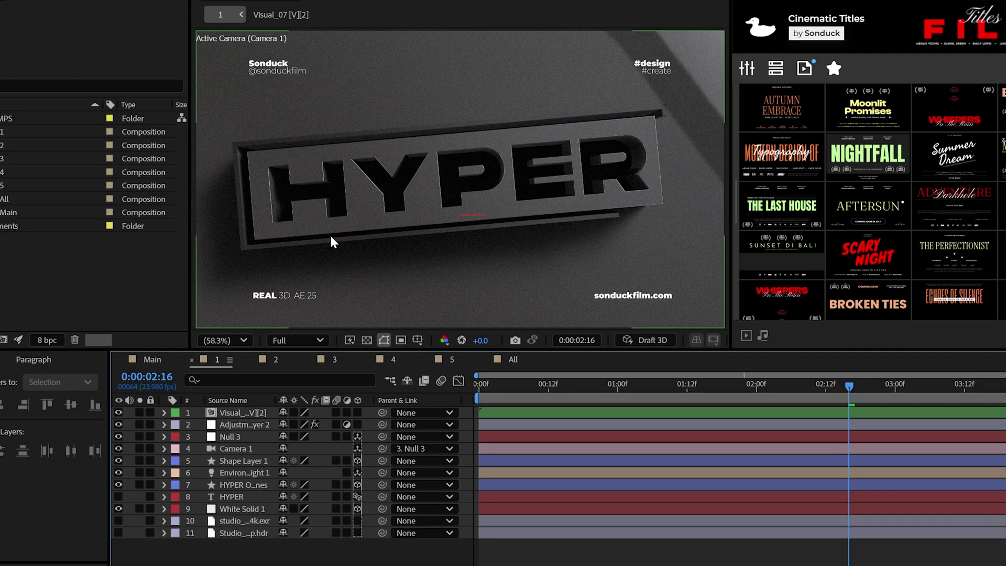
pyautogui.click(118, 497)
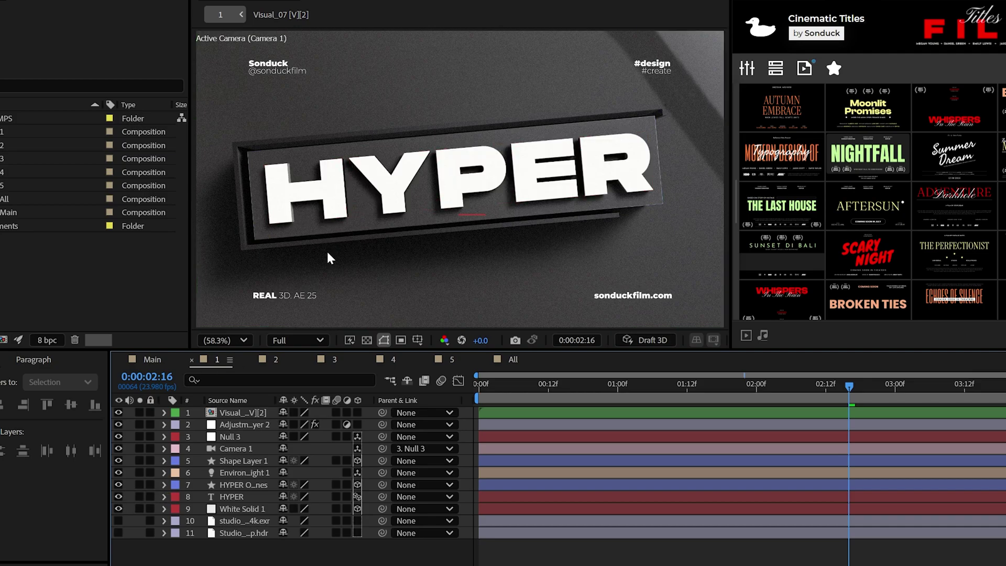
pyautogui.click(151, 359)
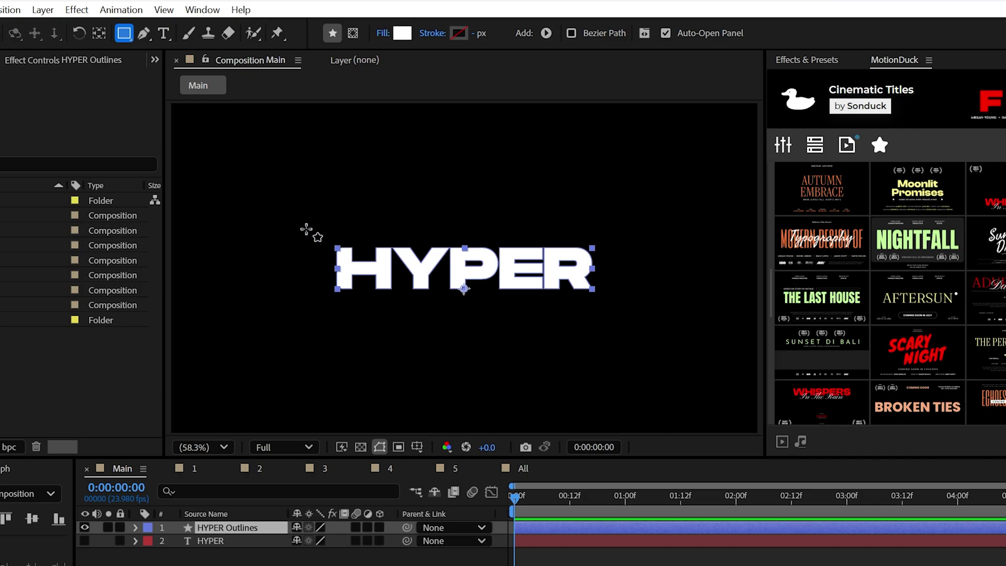
# Draw a rectangle around the lettering inside the HYPER Outlines layer and centre it with the help of the centre-mark overlay.
pyautogui.moveTo(303, 225); pyautogui.dragTo(612, 314)
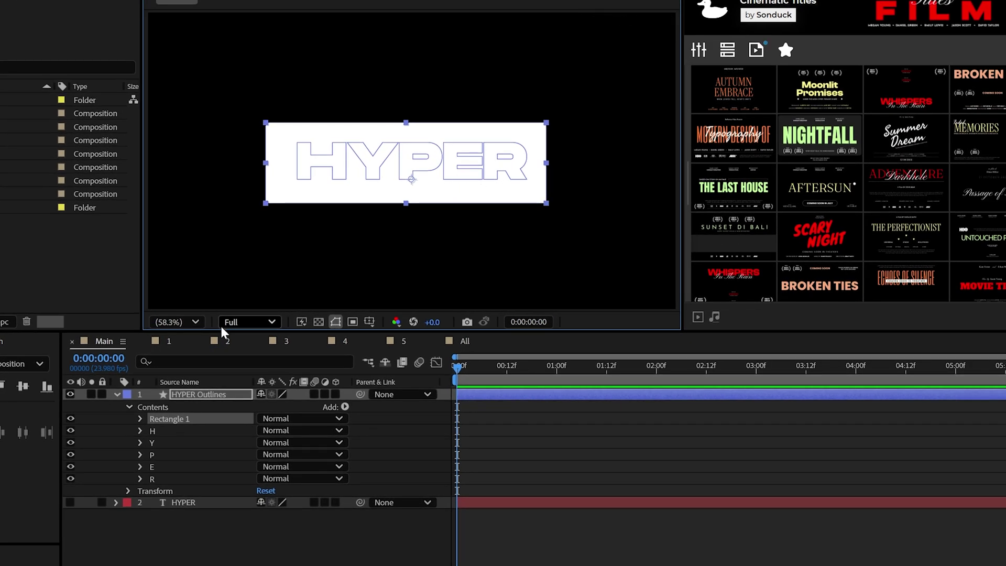
pyautogui.press('/')
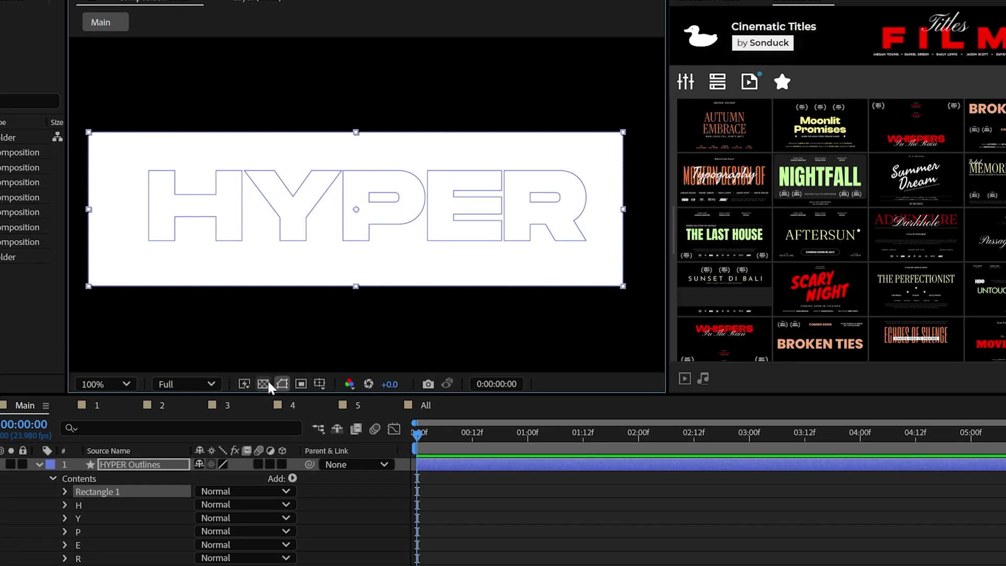
pyautogui.click(369, 322)
pyautogui.click(393, 340)
pyautogui.moveTo(411, 184); pyautogui.dragTo(424, 180)
pyautogui.scroll(4, 379, 231)
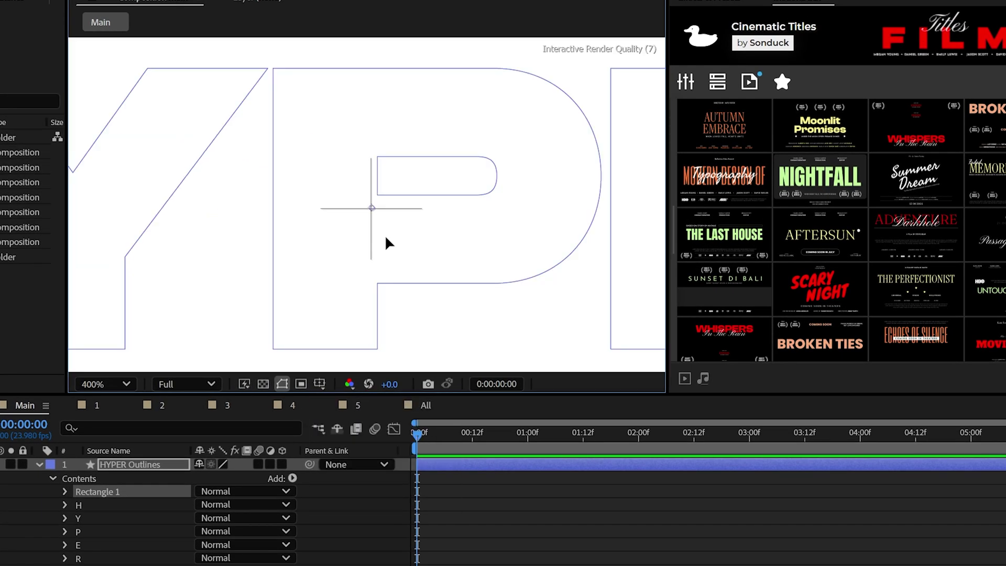
pyautogui.press('/')
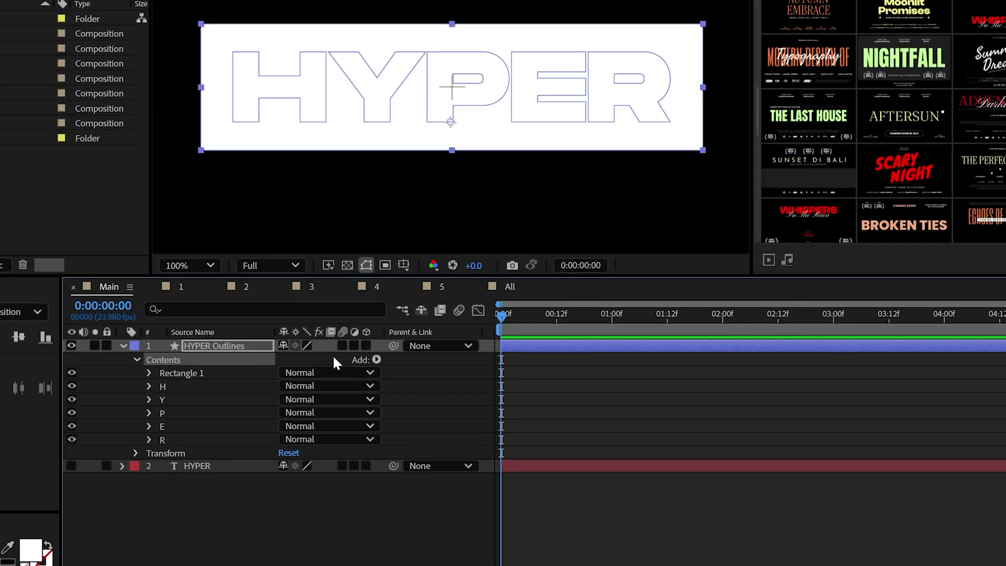
# Add an empty group to the HYPER Outlines contents and move the H, Y, P, E and R groups into it.
pyautogui.click(376, 359)
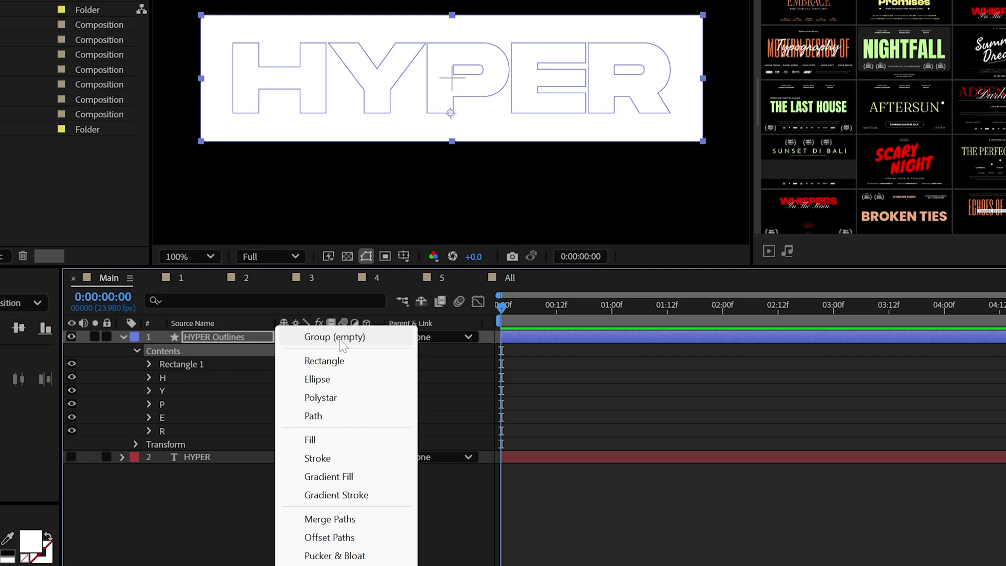
pyautogui.click(340, 341)
pyautogui.click(188, 343)
pyautogui.keyDown('shift'); pyautogui.click(185, 404); pyautogui.keyUp('shift')
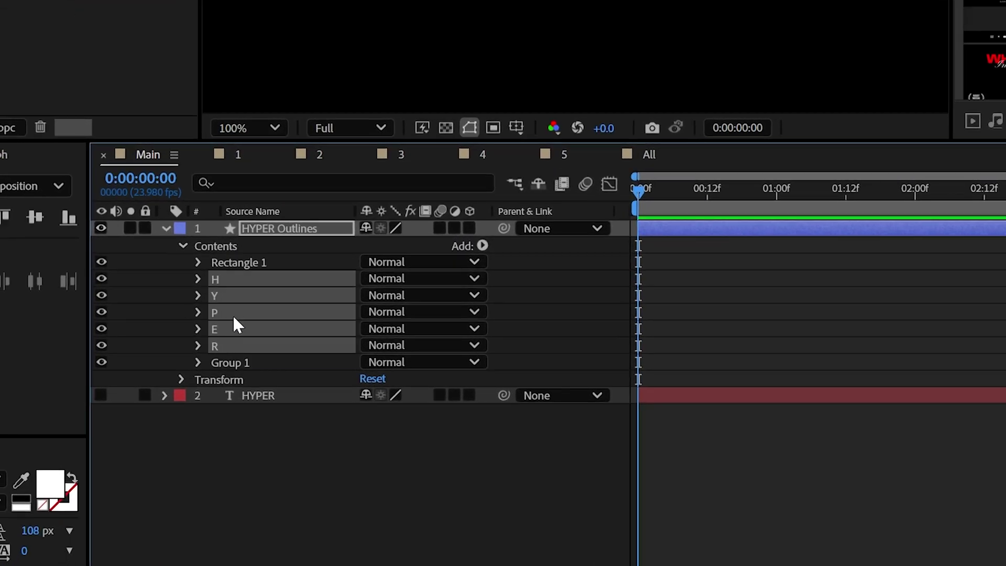
pyautogui.moveTo(196, 382); pyautogui.dragTo(201, 415)
pyautogui.moveTo(239, 363); pyautogui.dragTo(240, 363)
# Add Merge Paths to the HYPER Outlines contents with its mode set to Subtract, cutting the letters out of the rectangle.
pyautogui.click(482, 245)
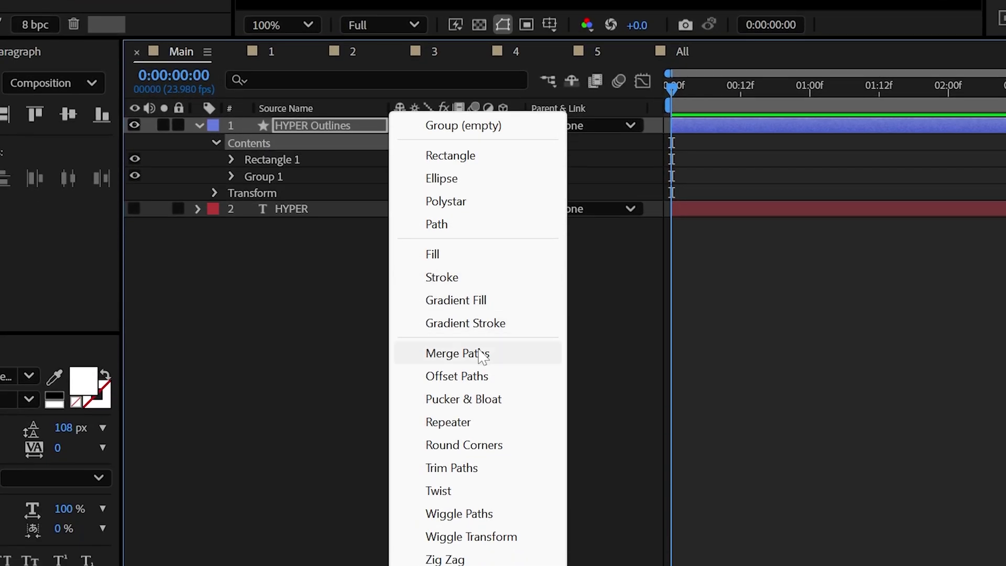
pyautogui.click(482, 354)
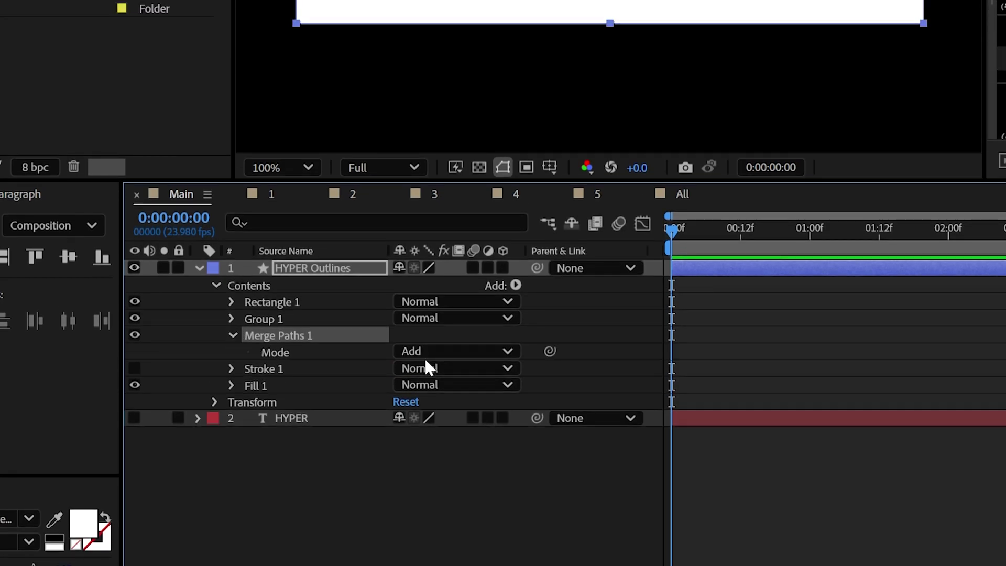
pyautogui.click(425, 207)
pyautogui.click(392, 274)
pyautogui.press('F2')
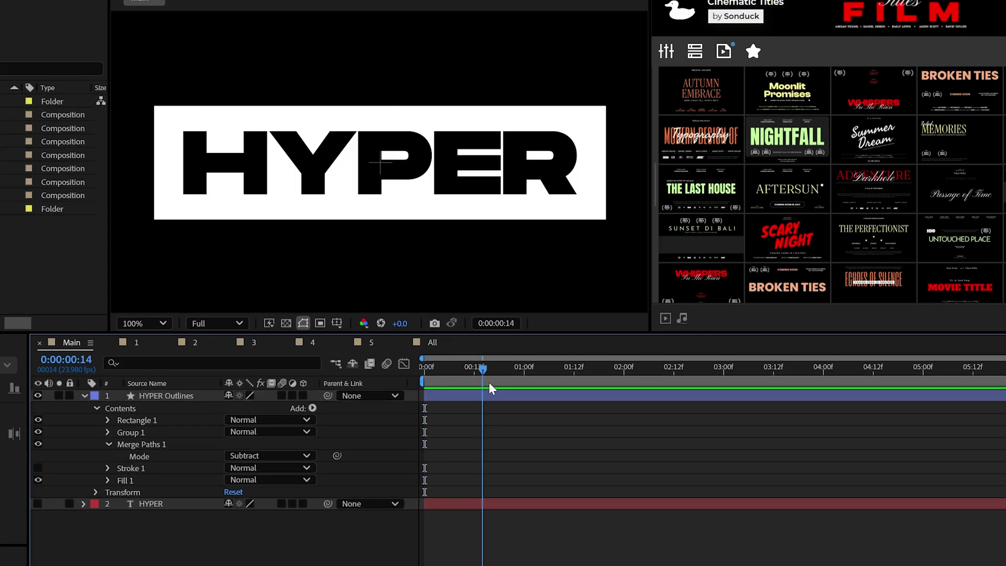
# Make both the HYPER Outlines and HYPER text layers 3D, using the Advanced 3D renderer.
pyautogui.click(167, 396)
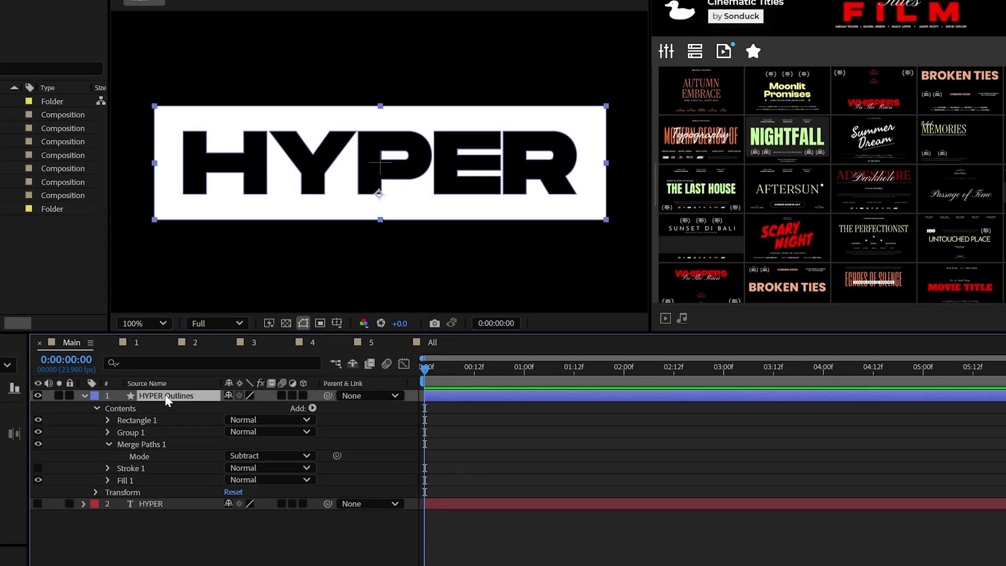
pyautogui.click(85, 395)
pyautogui.moveTo(303, 396); pyautogui.dragTo(299, 408)
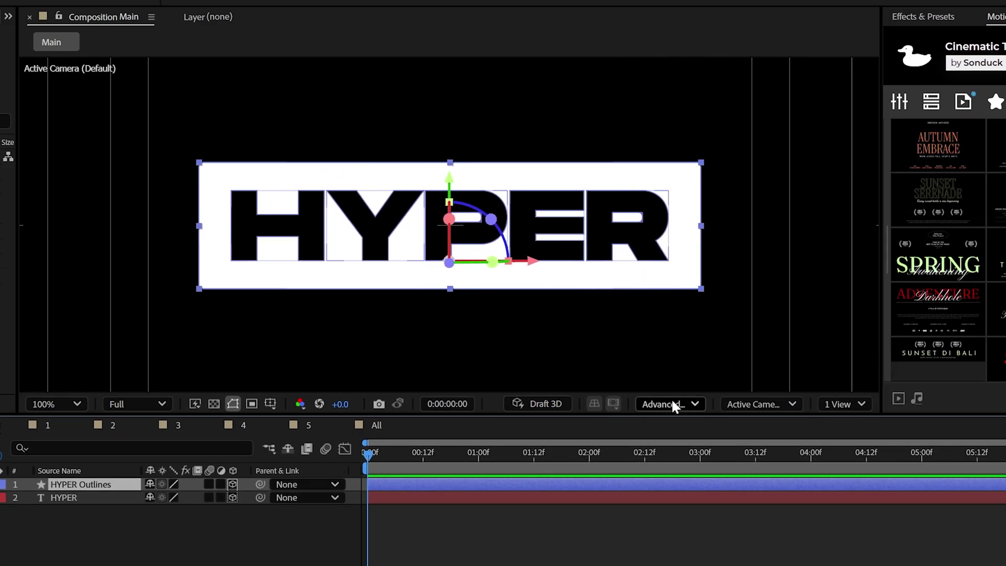
pyautogui.click(669, 404)
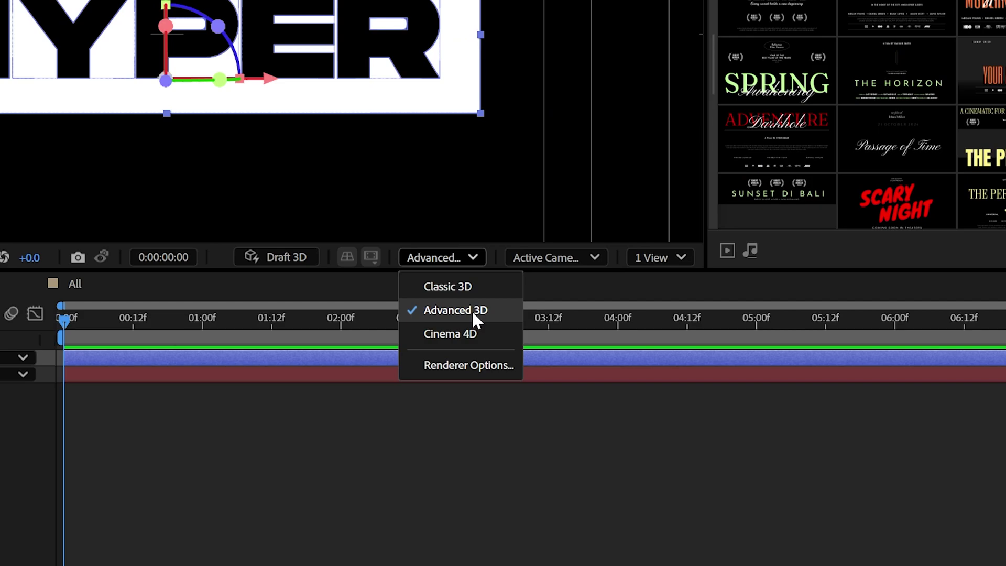
pyautogui.click(472, 310)
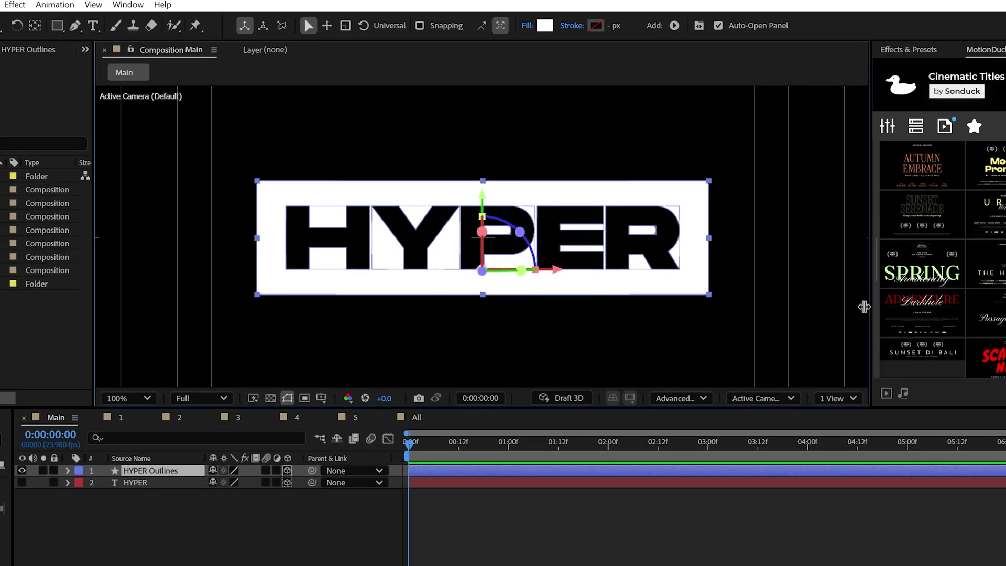
pyautogui.moveTo(864, 307); pyautogui.dragTo(824, 306)
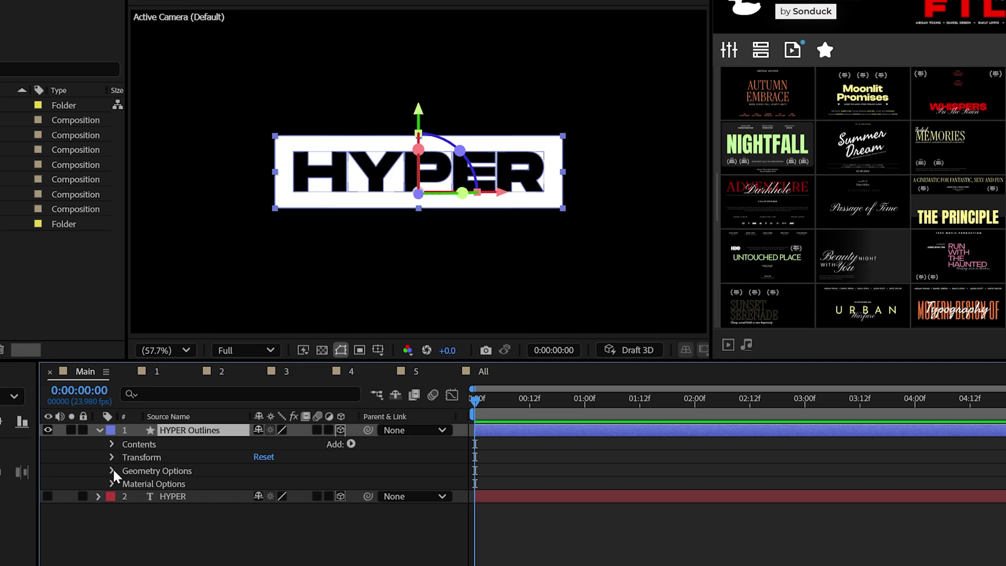
# Set the Extrusion Depth of the HYPER Outlines layer to 400.
pyautogui.click(80, 507)
pyautogui.write('4')
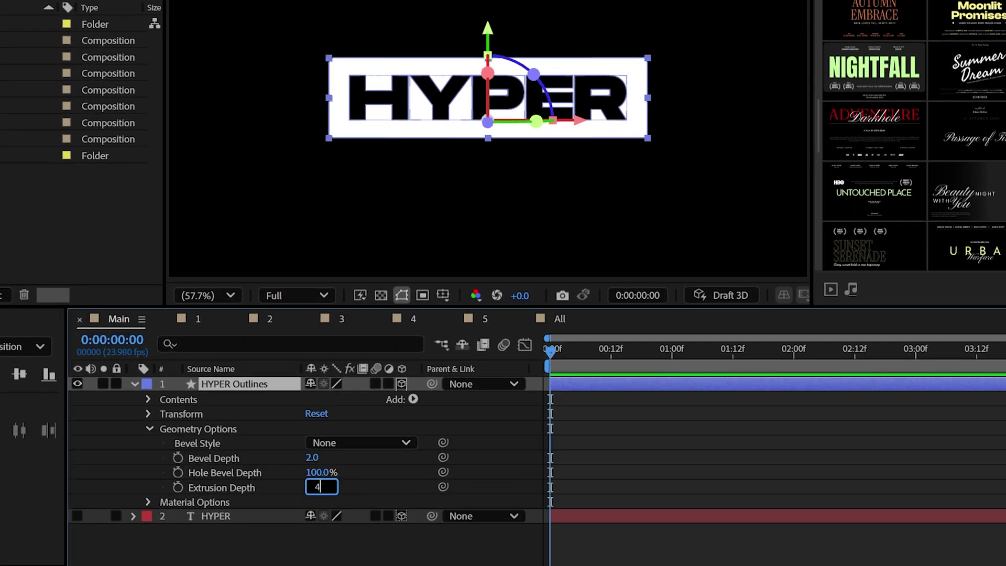
pyautogui.write('00')
pyautogui.click(362, 473)
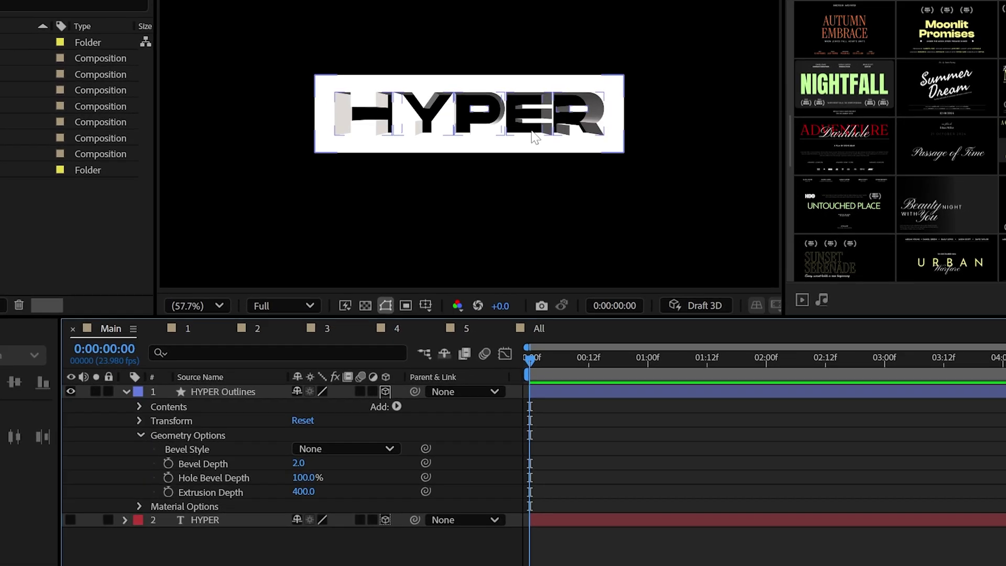
pyautogui.click(473, 102)
pyautogui.click(294, 211)
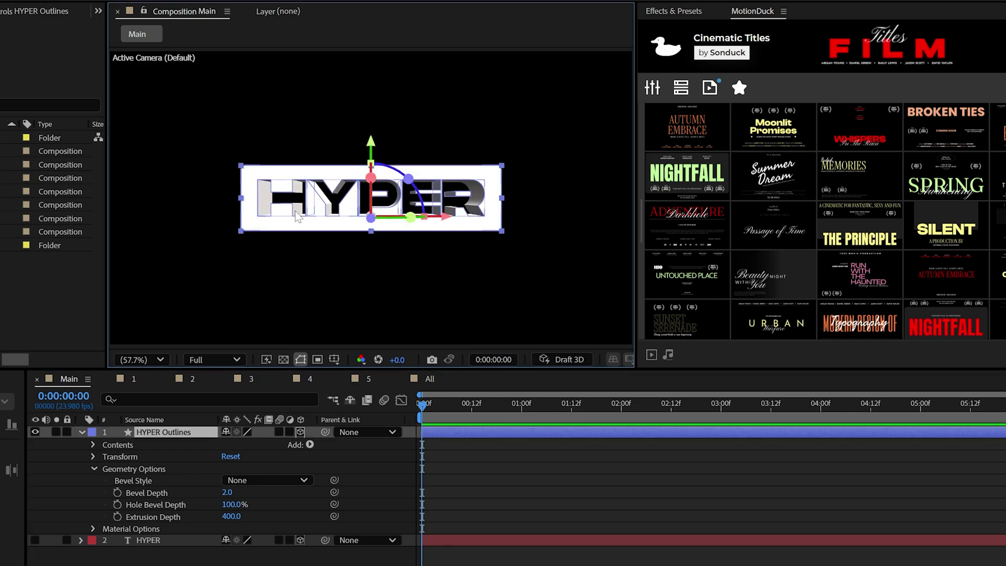
pyautogui.click(419, 242)
# Hide the HYPER Outlines layer, show the HYPER text layer and set its Extrusion Depth to 400.
pyautogui.click(82, 432)
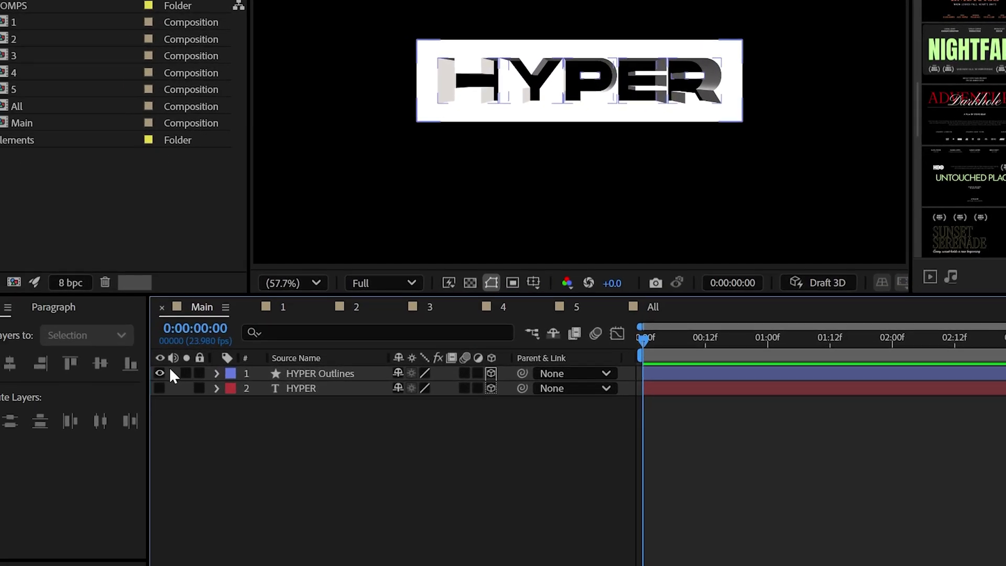
pyautogui.click(35, 431)
pyautogui.click(35, 444)
pyautogui.click(216, 388)
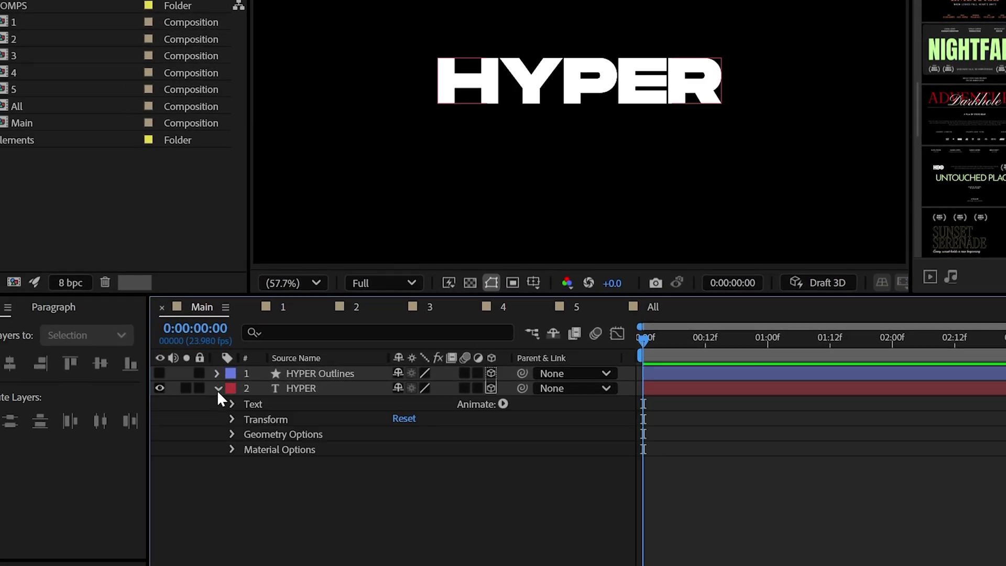
pyautogui.click(231, 435)
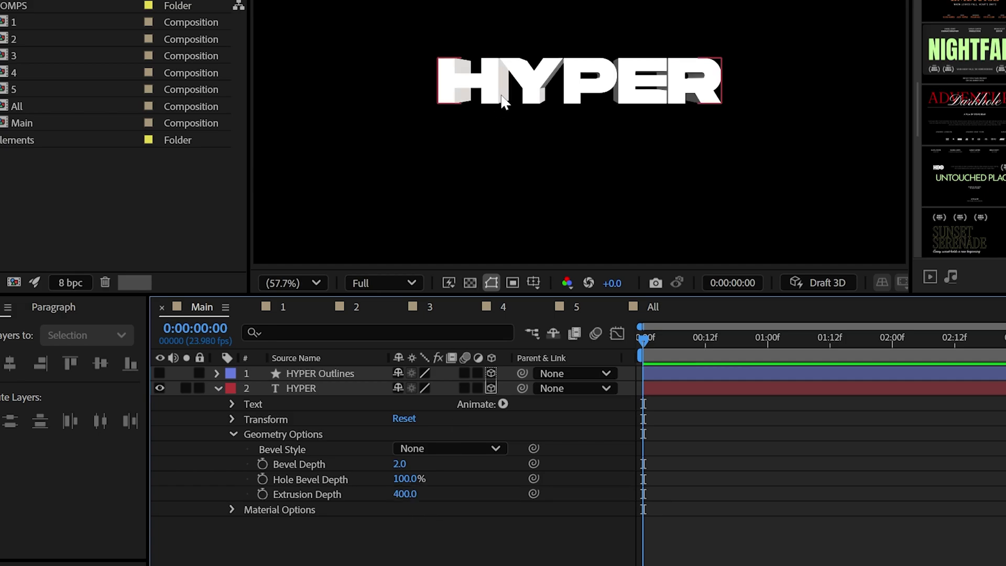
# Set the Bevel Style of the HYPER text layer to Convex.
pyautogui.press('/')
pyautogui.click(415, 445)
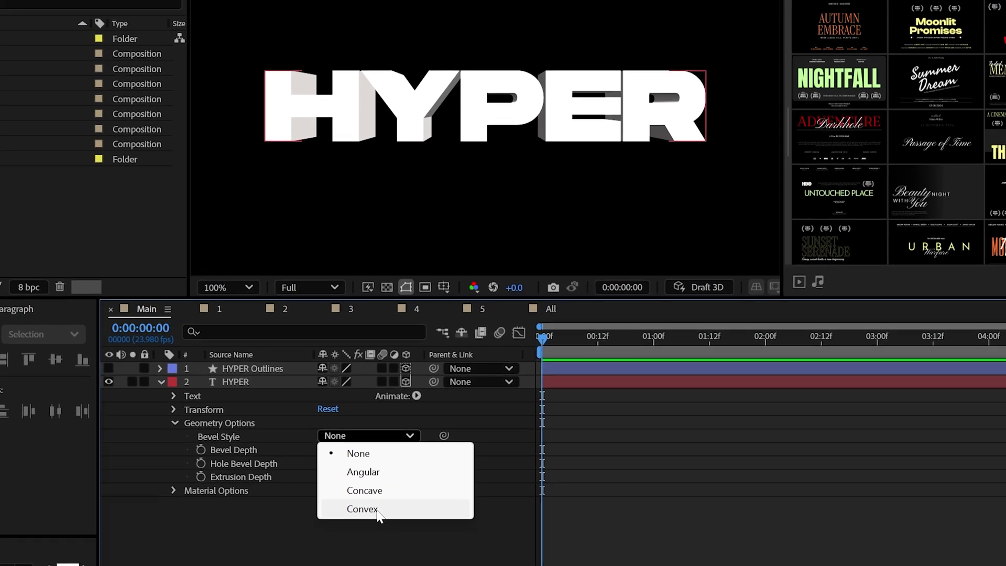
pyautogui.click(419, 531)
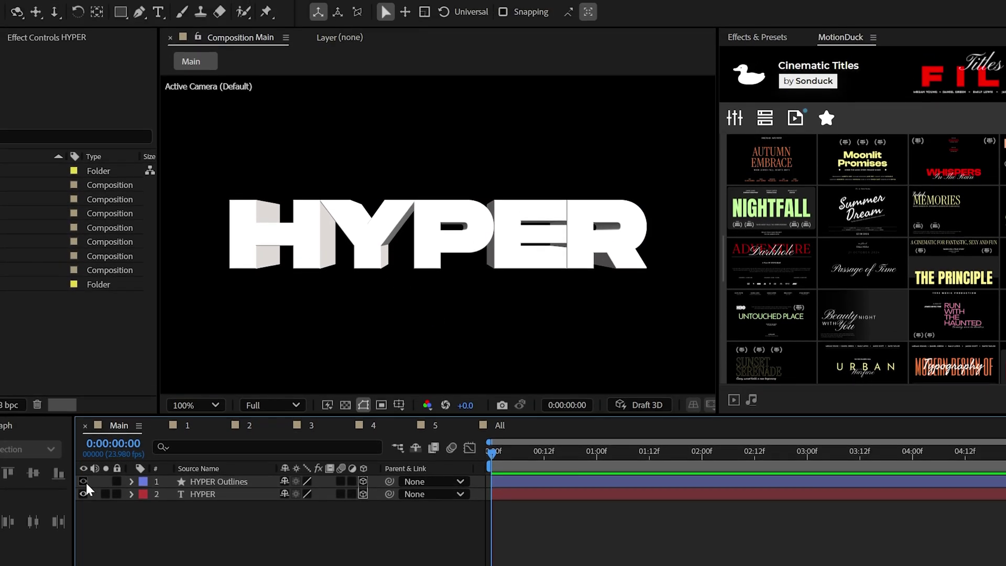
# Show the HYPER Outlines layer again and bring the HYPER text layer forward in depth so it protrudes from the cutout frame.
pyautogui.click(83, 366)
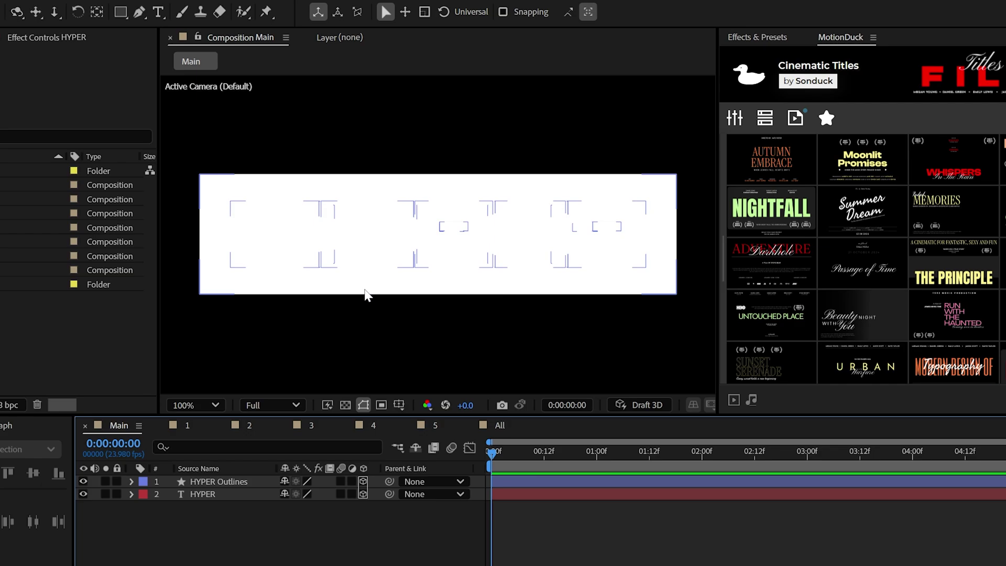
pyautogui.click(185, 494)
pyautogui.click(131, 494)
pyautogui.click(145, 519)
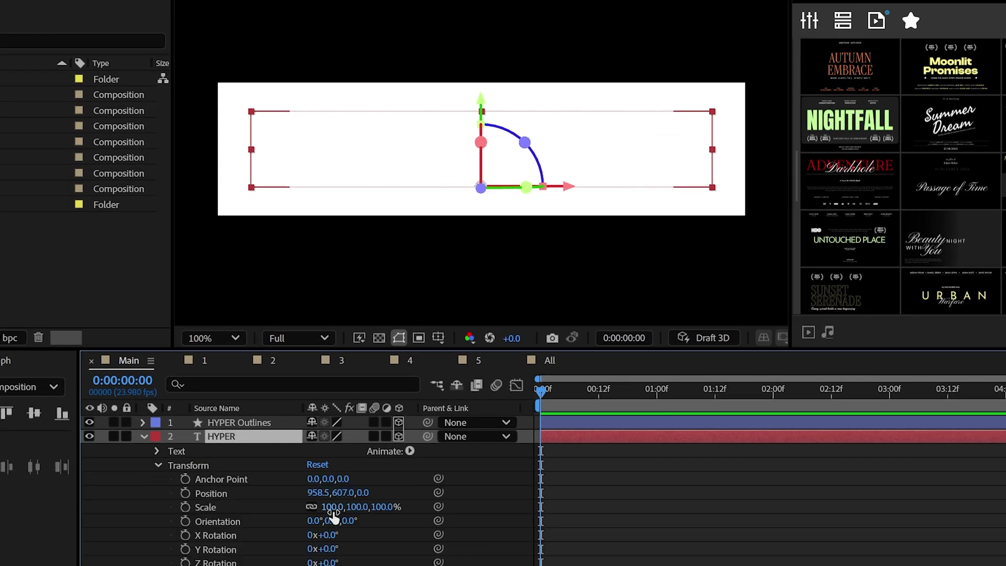
pyautogui.press('F2')
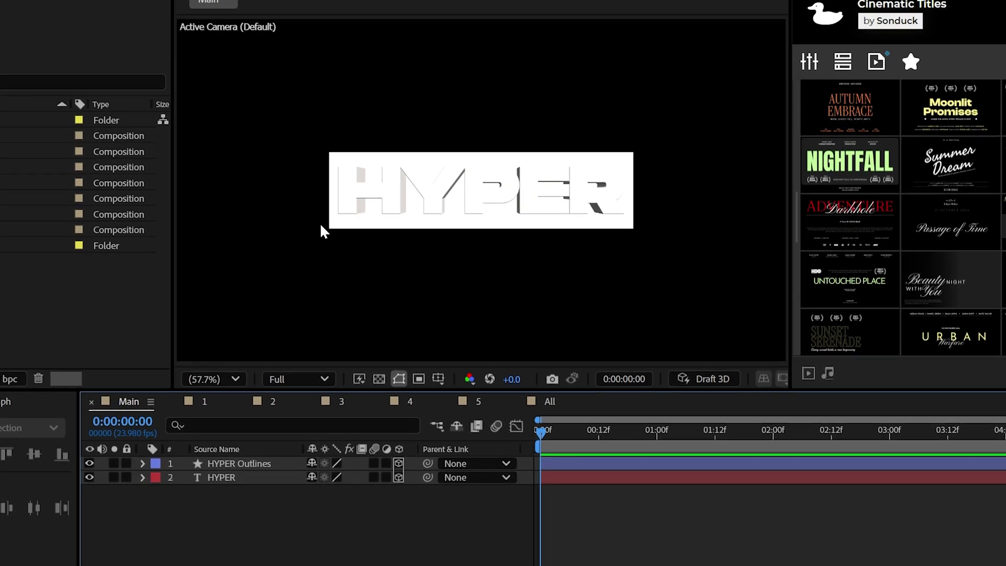
# Add an Environment light at 100% intensity with shadow casting enabled and 100% shadow darkness.
pyautogui.scroll(1, 389, 174)
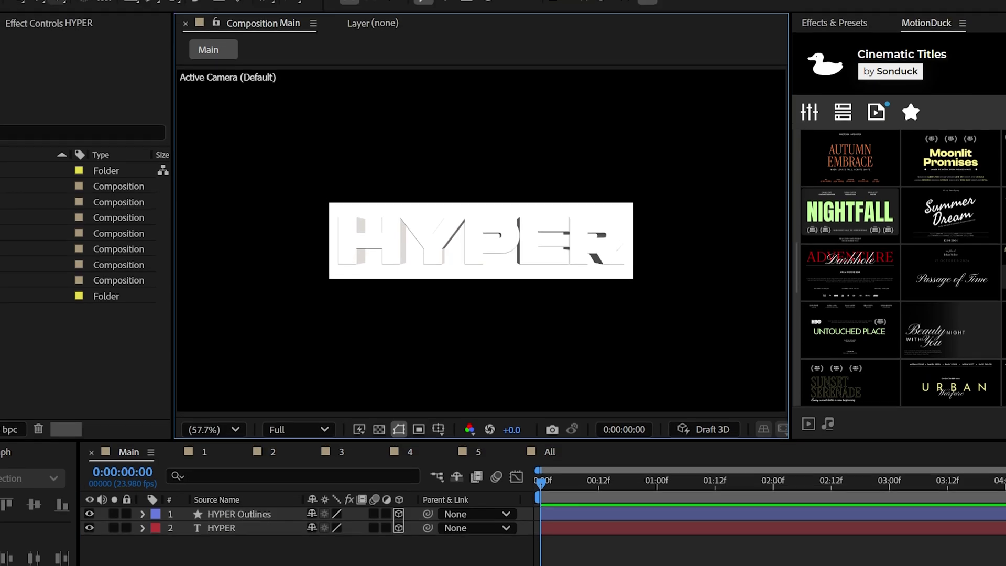
pyautogui.click(43, 7)
pyautogui.moveTo(69, 25)
pyautogui.click(346, 69)
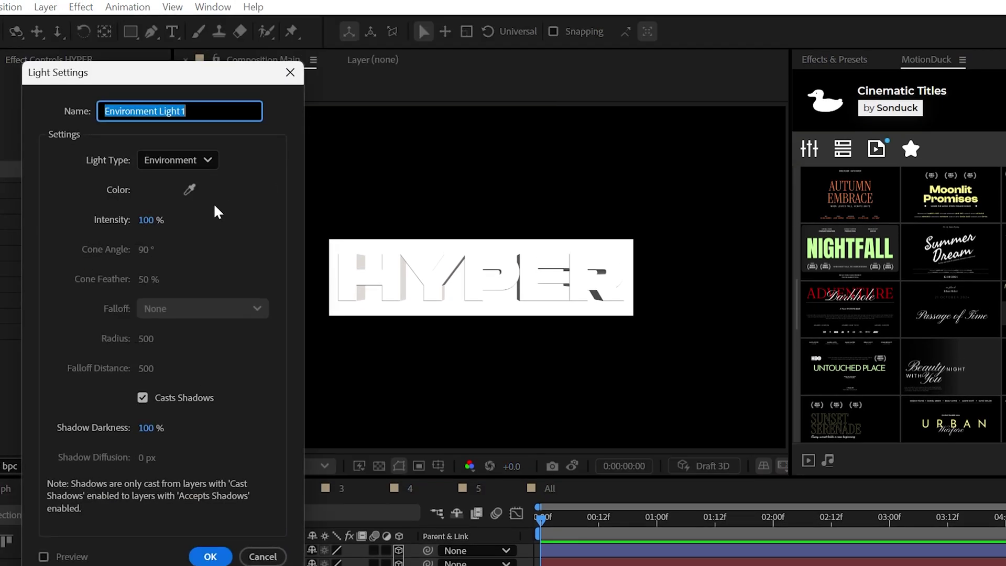
pyautogui.click(194, 158)
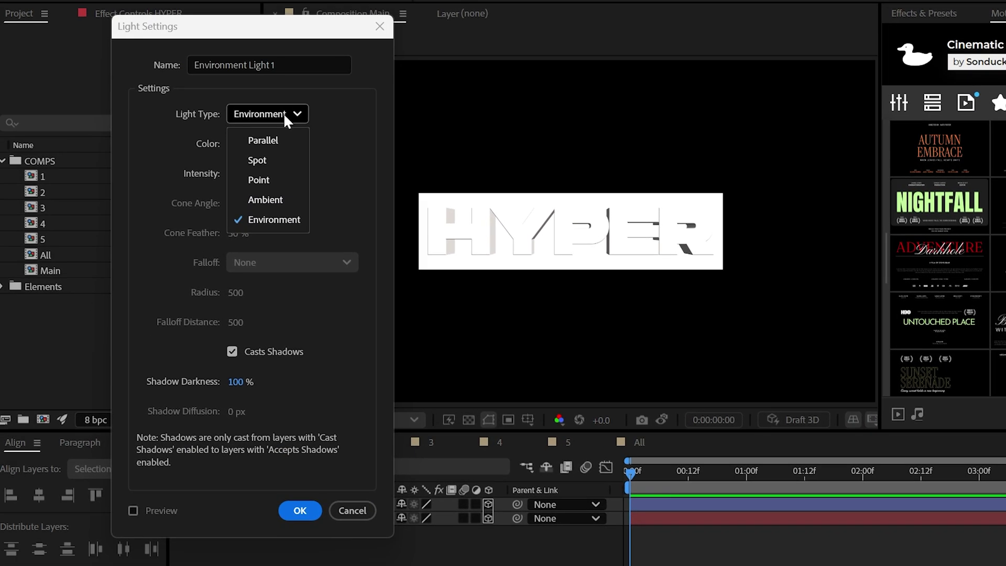
pyautogui.click(300, 509)
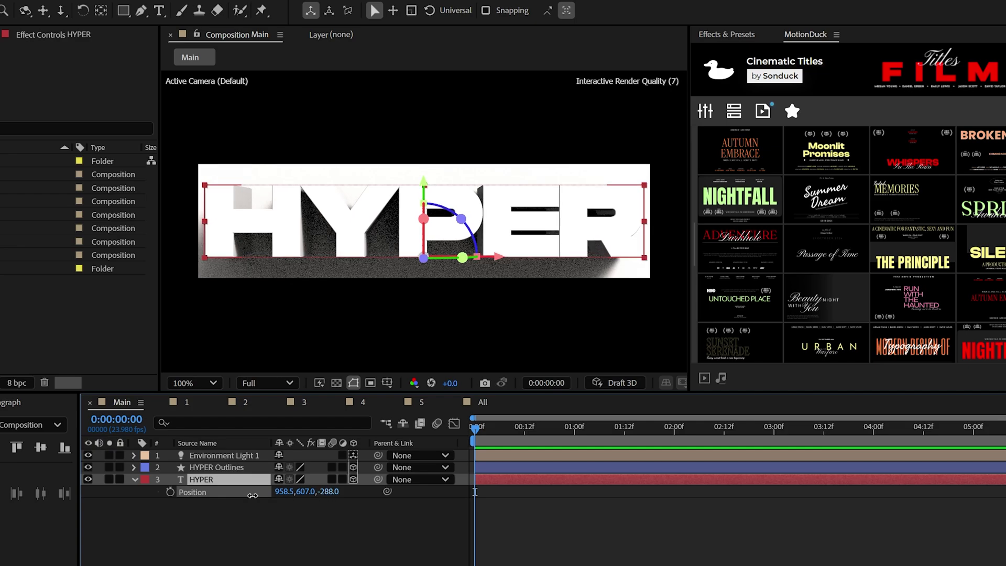
# Set the HYPER text layer's Z position to -158 and reveal the rotation properties of the environment light.
pyautogui.moveTo(253, 495); pyautogui.dragTo(291, 467)
pyautogui.click(226, 460)
pyautogui.press('r')
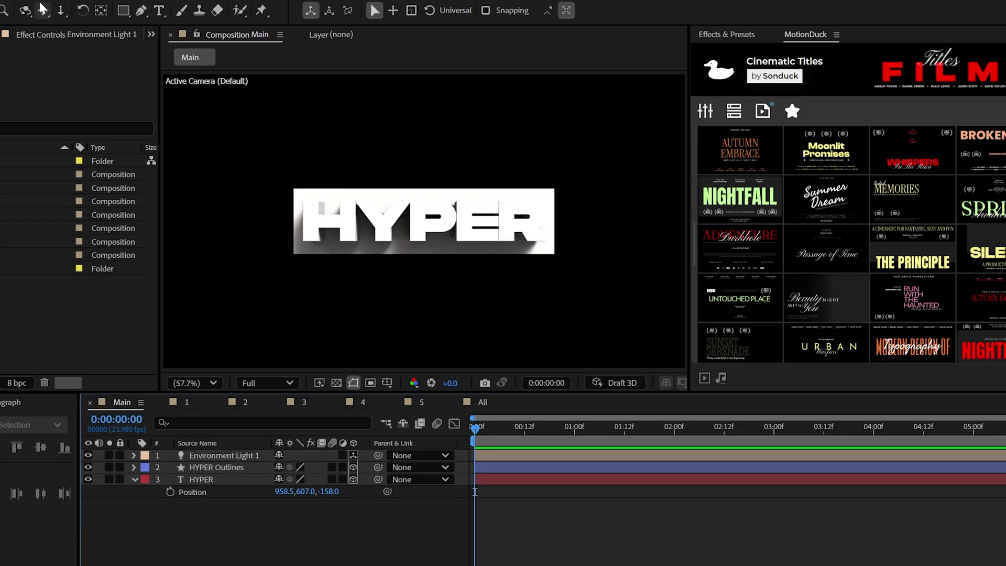
# Create a white solid named Floor, make it a 3D layer and send it beneath all other layers.
pyautogui.click(87, 7)
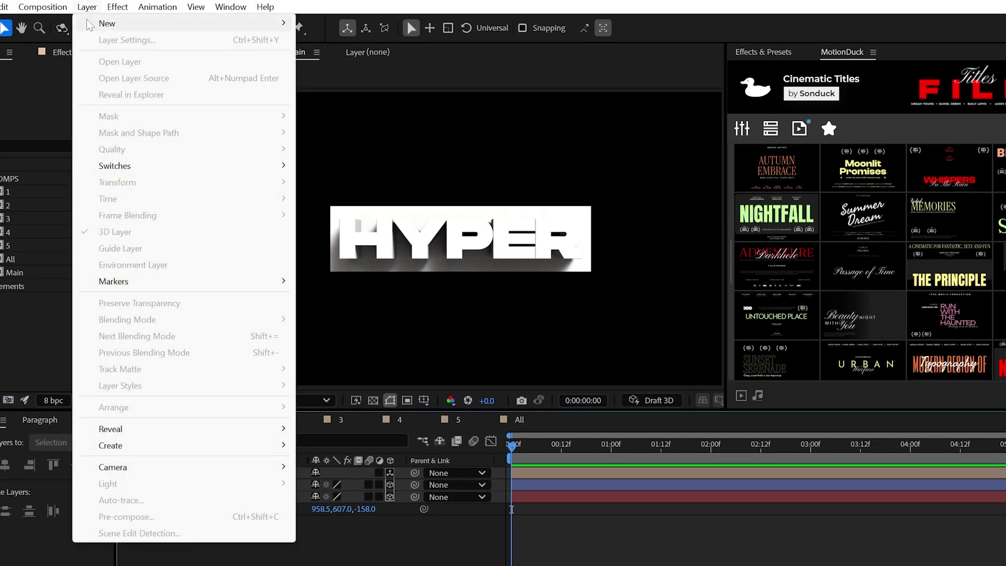
pyautogui.moveTo(95, 25)
pyautogui.click(331, 40)
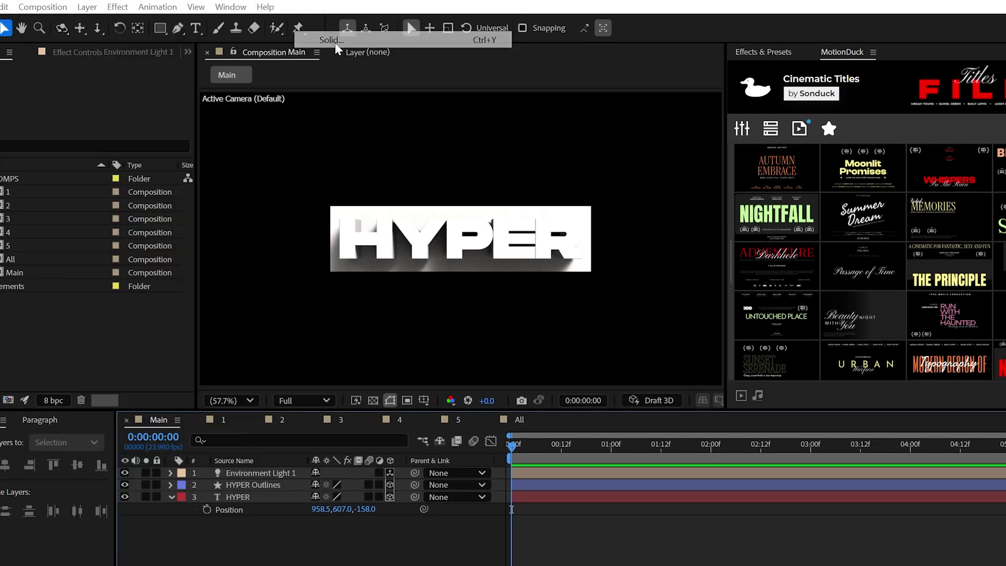
pyautogui.write('Floor')
pyautogui.press('Return')
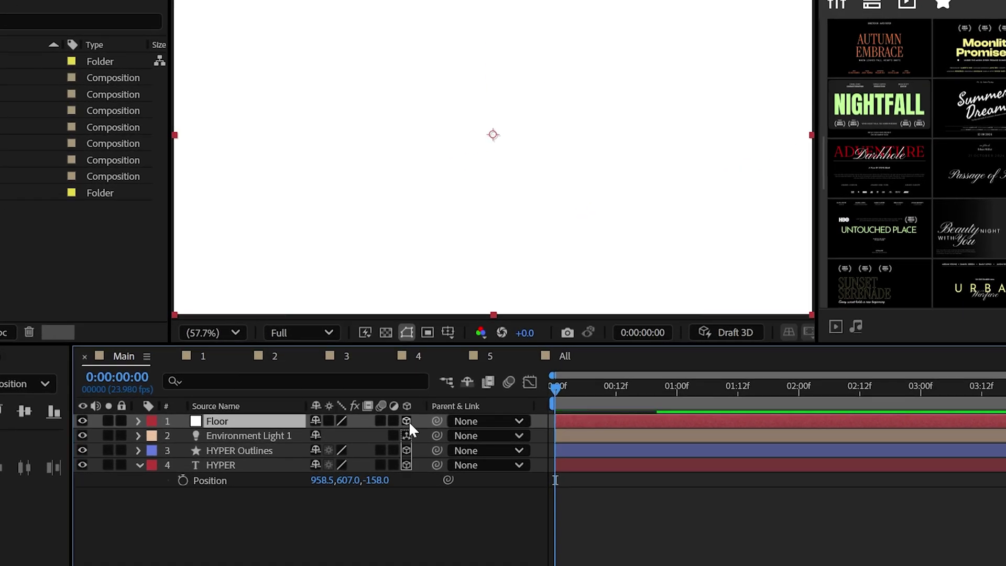
pyautogui.click(390, 472)
pyautogui.hotkey('ctrl', 'shift', '[')
# Add a null object and a two-node camera with the 50mm preset.
pyautogui.click(49, 7)
pyautogui.moveTo(60, 26)
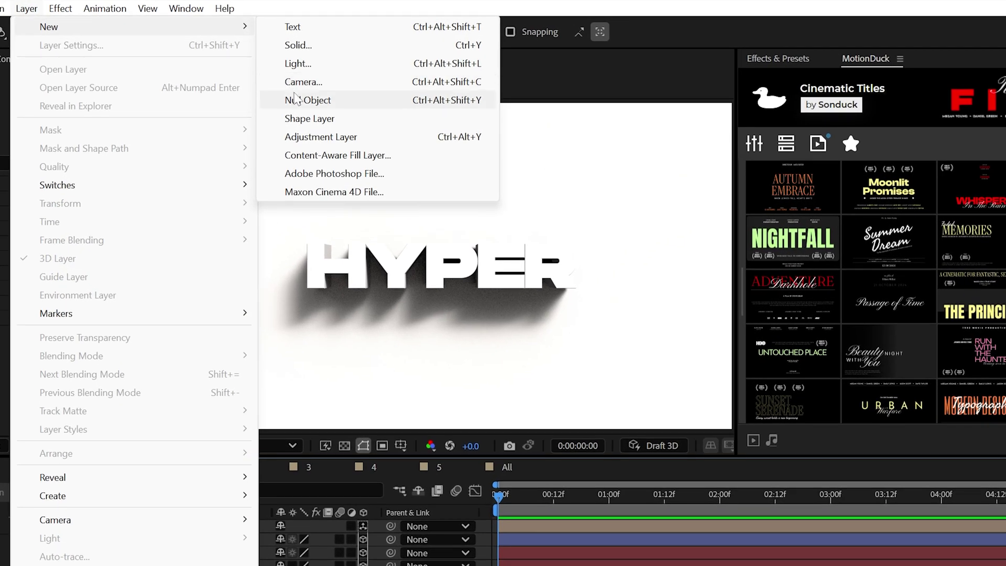
pyautogui.click(295, 99)
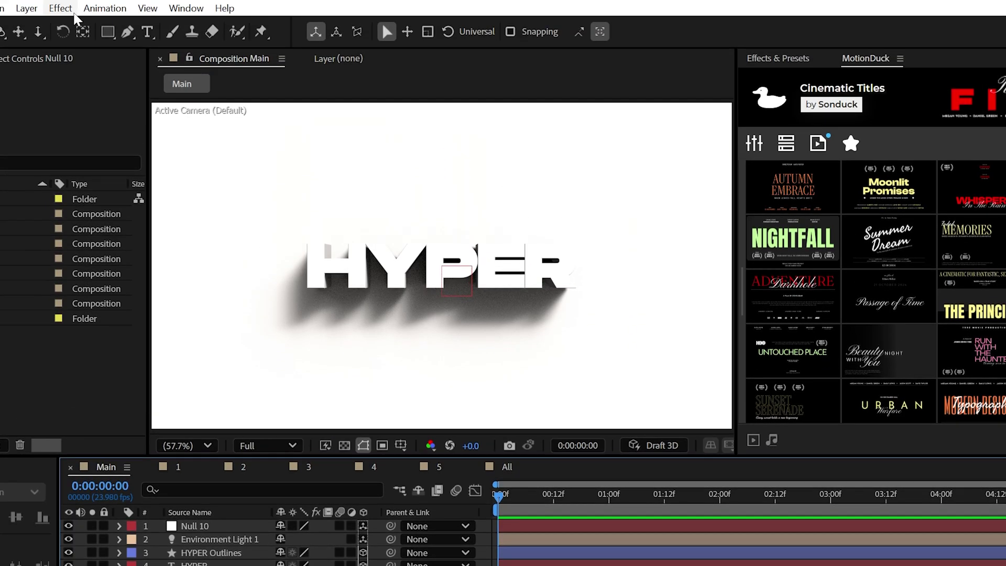
pyautogui.click(26, 6)
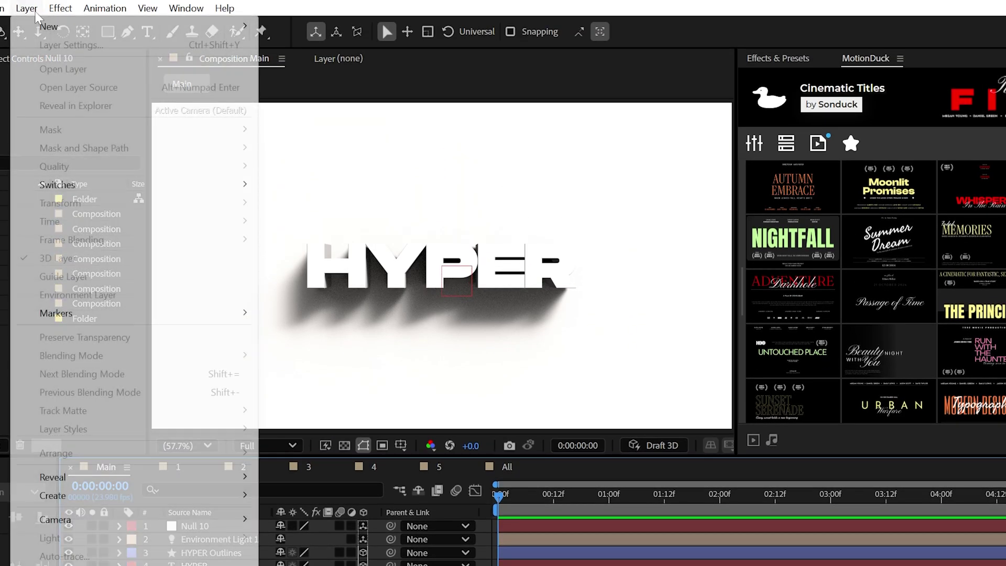
pyautogui.moveTo(49, 26)
pyautogui.click(304, 81)
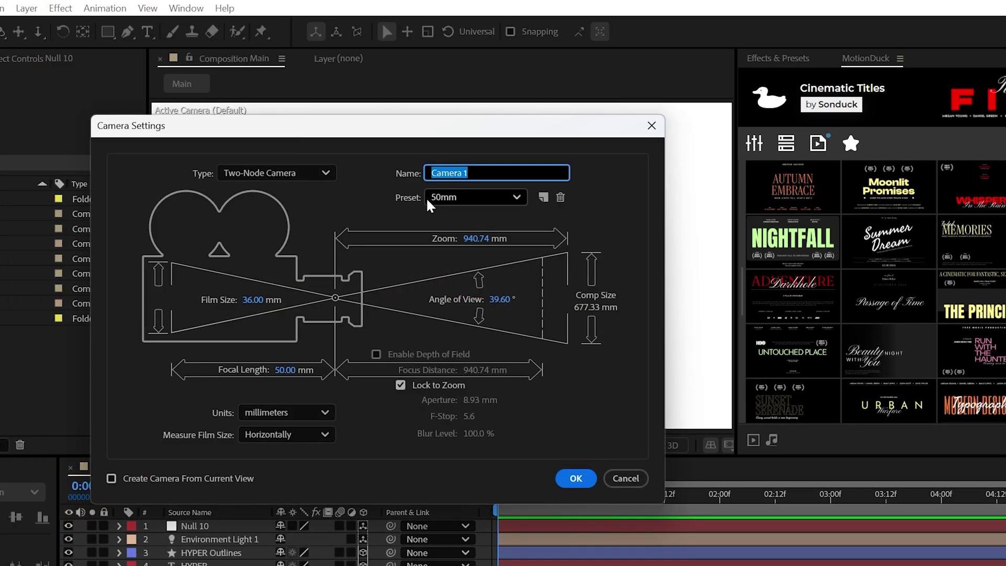
pyautogui.click(576, 478)
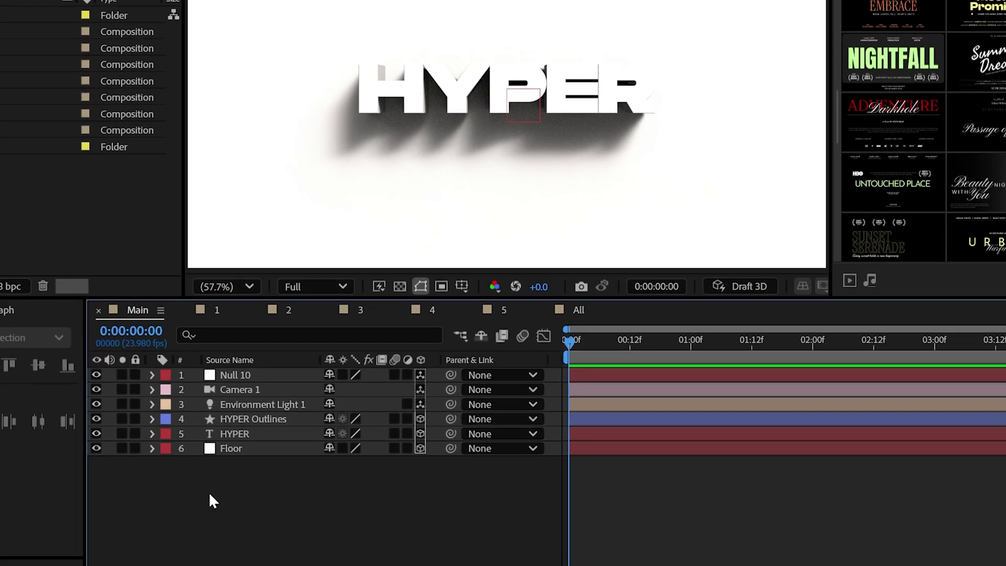
# Parent the Camera 1, HYPER Outlines, HYPER and Floor layers to the null.
pyautogui.moveTo(209, 498); pyautogui.dragTo(232, 403)
pyautogui.keyDown('ctrl'); pyautogui.click(232, 402); pyautogui.keyUp('ctrl')
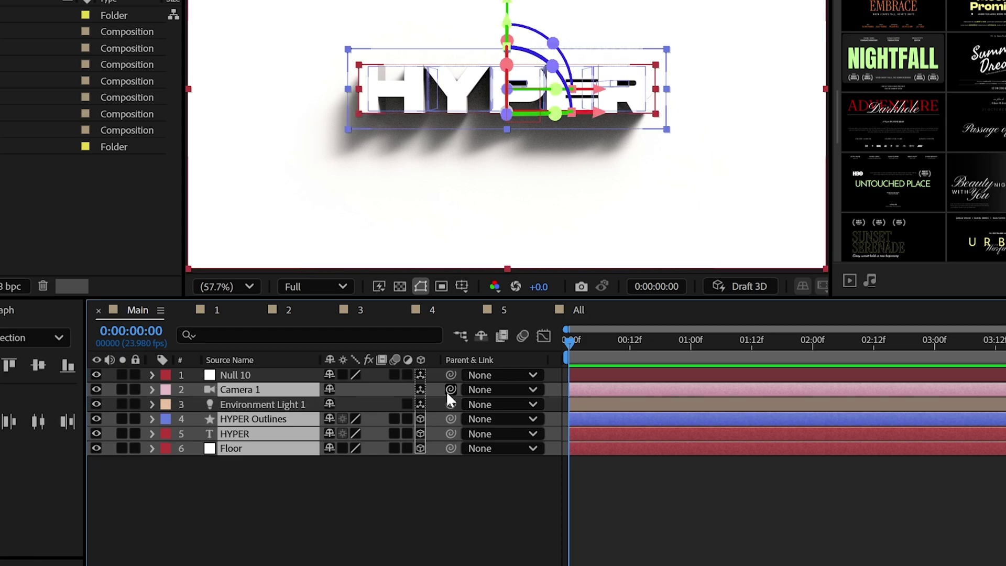
pyautogui.moveTo(449, 389); pyautogui.dragTo(216, 376)
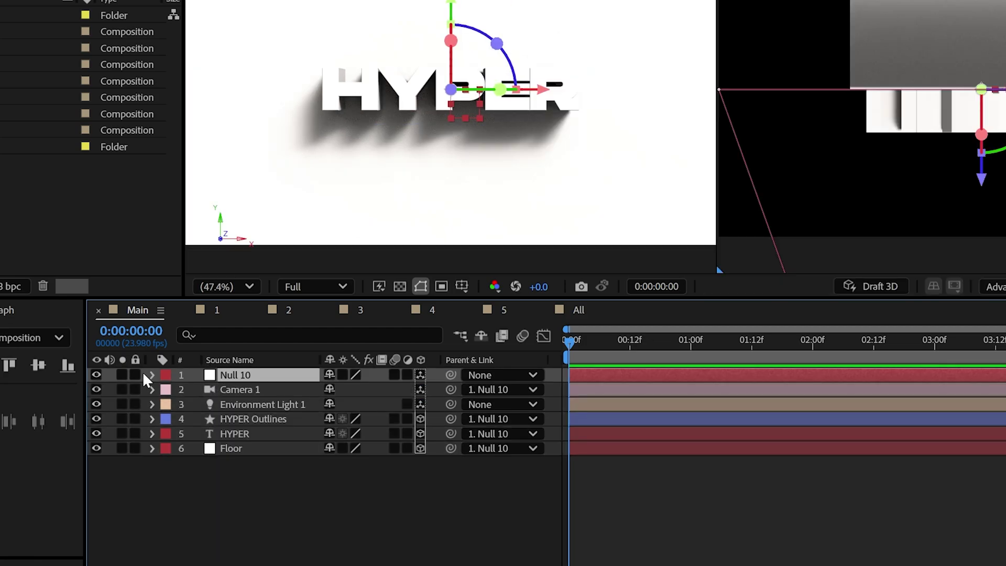
# Rotate the null around its X axis to turn the parented scene relative to the environment light.
pyautogui.click(151, 374)
pyautogui.click(168, 390)
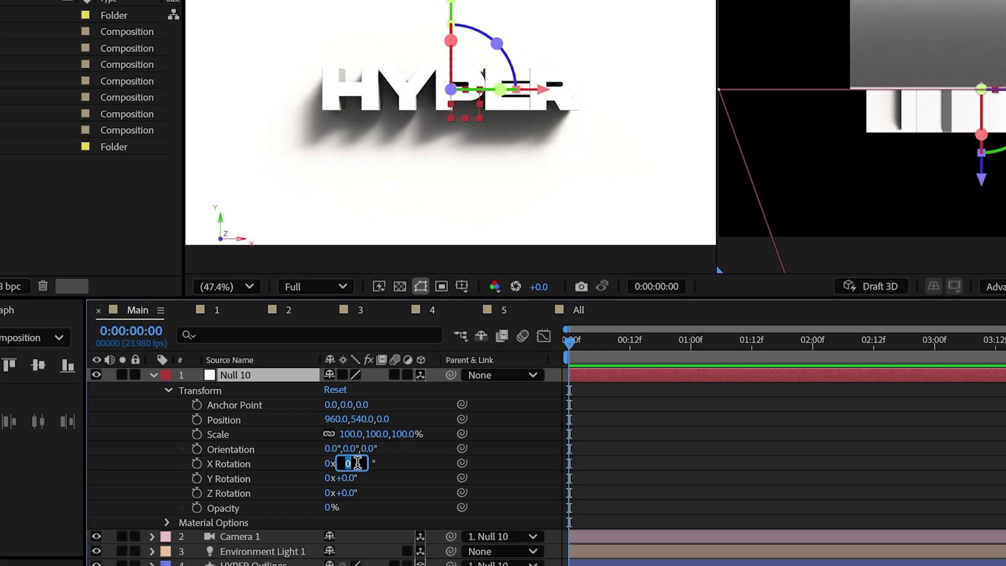
pyautogui.write('0')
pyautogui.press('Return')
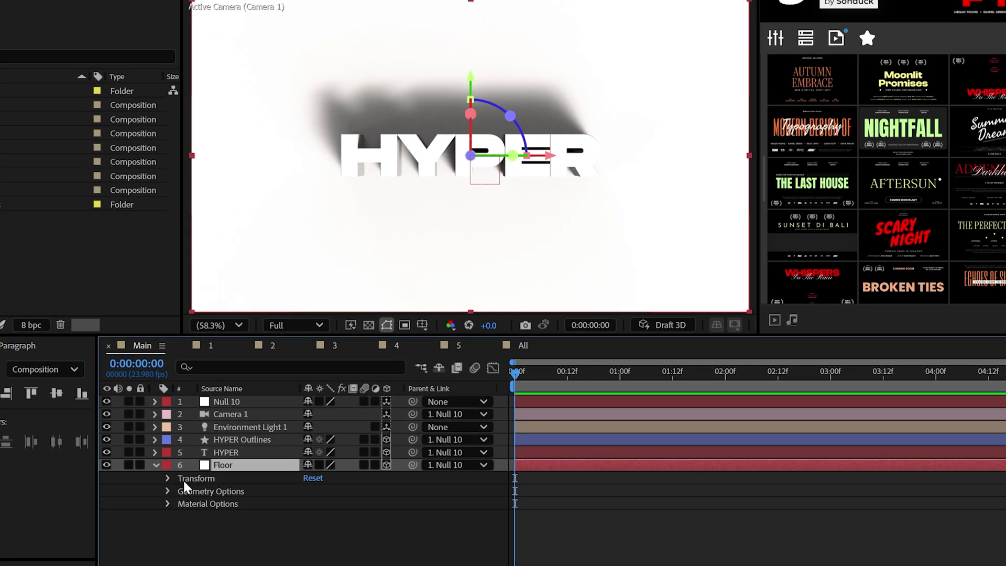
# Push the Floor layer farther back in depth and enlarge it to keep the frame filled.
pyautogui.moveTo(366, 477); pyautogui.dragTo(540, 467)
pyautogui.moveTo(322, 478); pyautogui.dragTo(427, 485)
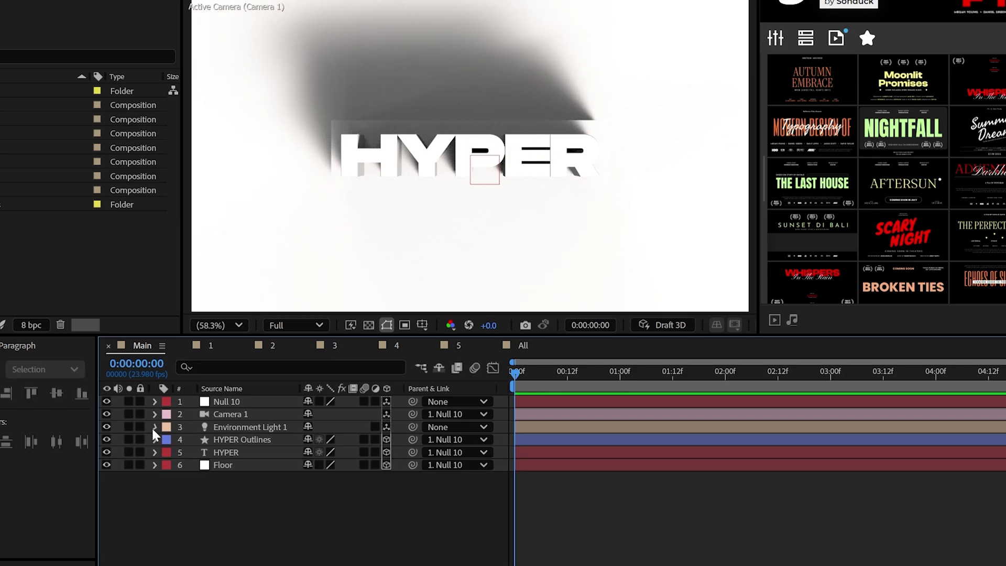
# Set the environment light's Y rotation to -311° and check composition 4 as a reference before returning to Main.
pyautogui.click(155, 427)
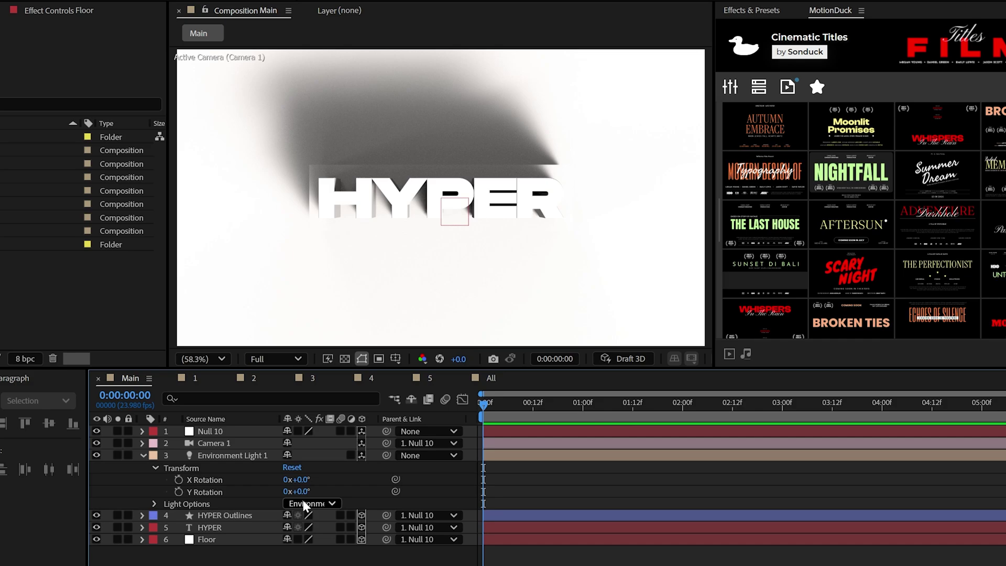
pyautogui.moveTo(296, 490); pyautogui.dragTo(194, 537)
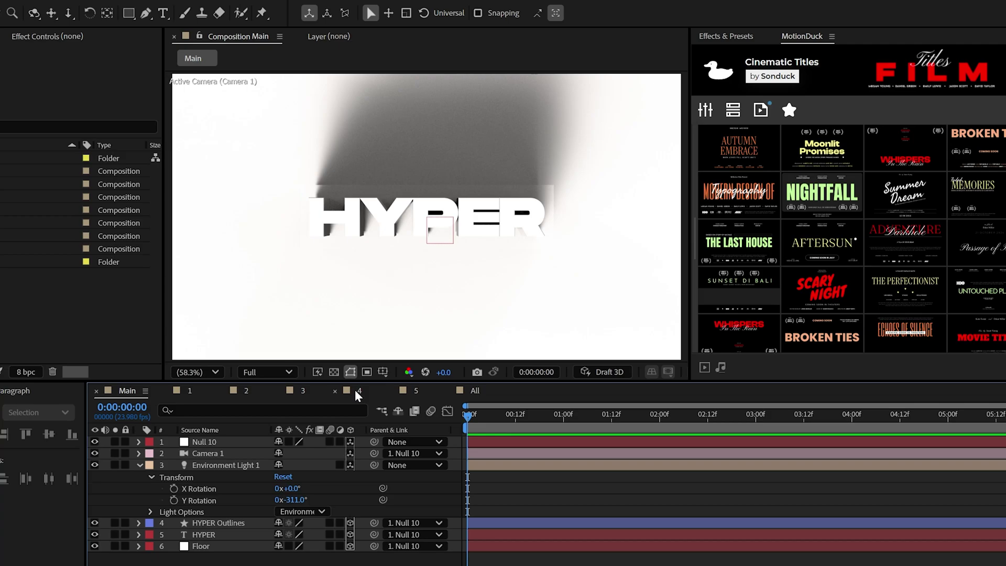
pyautogui.click(354, 388)
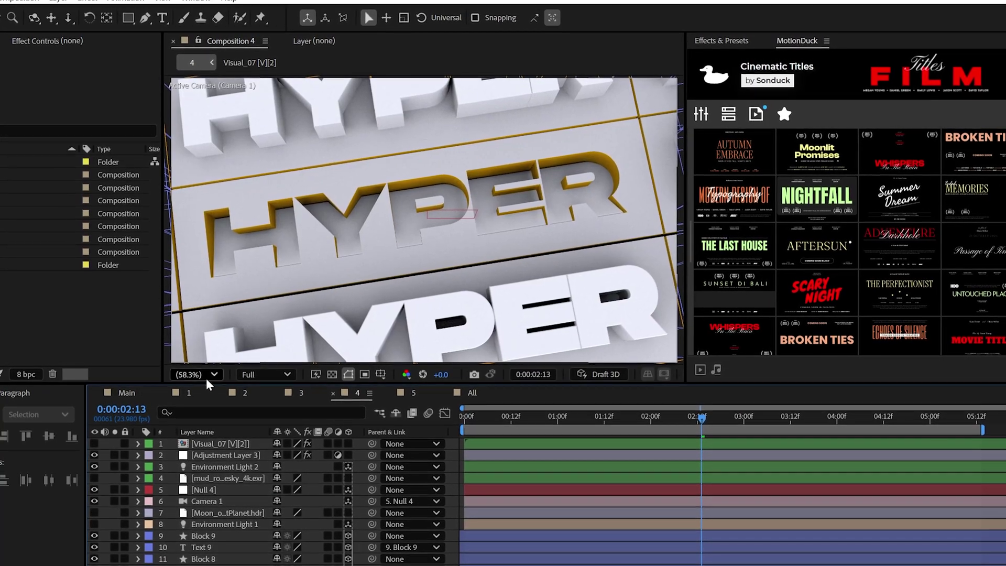
pyautogui.click(205, 392)
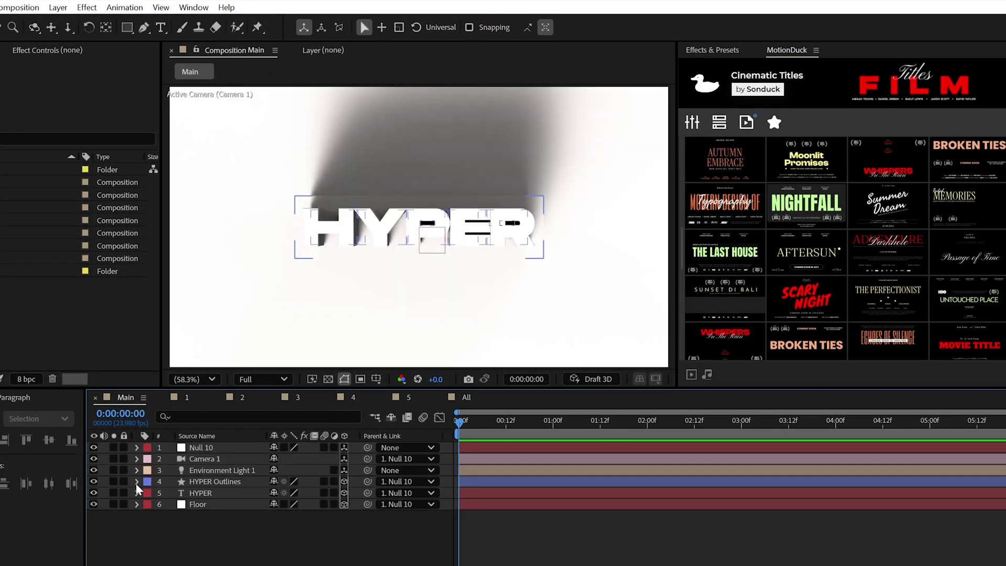
# Set the HYPER Outlines material to 100% Specular Intensity, 100% Specular Shininess and 70% Metal.
pyautogui.click(136, 481)
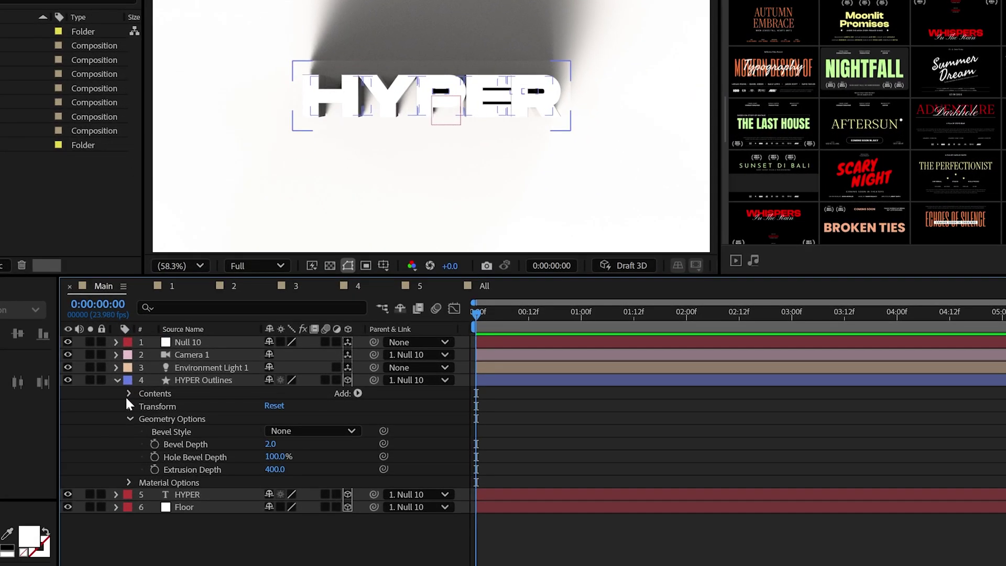
pyautogui.click(126, 420)
pyautogui.click(125, 432)
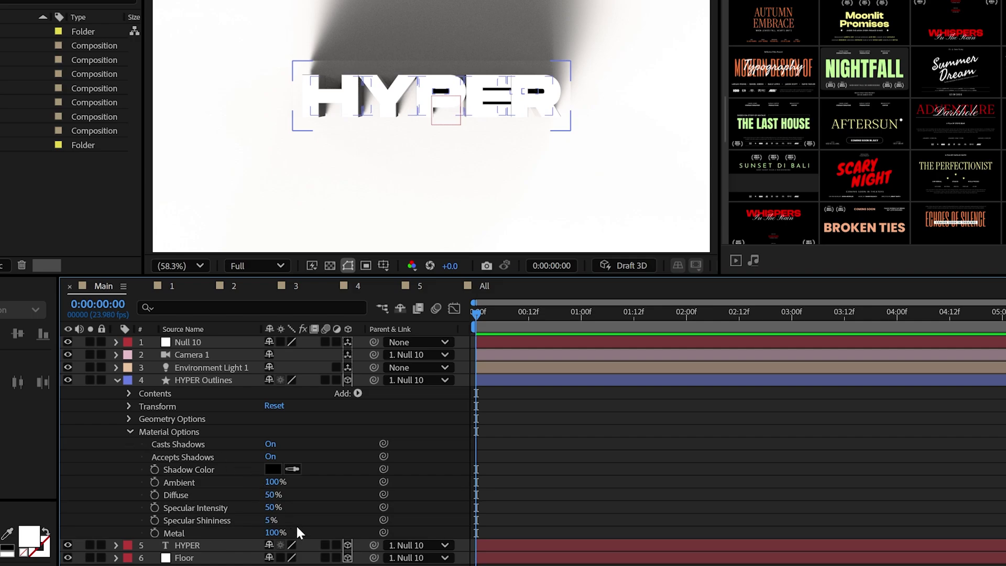
pyautogui.moveTo(270, 508); pyautogui.dragTo(301, 542)
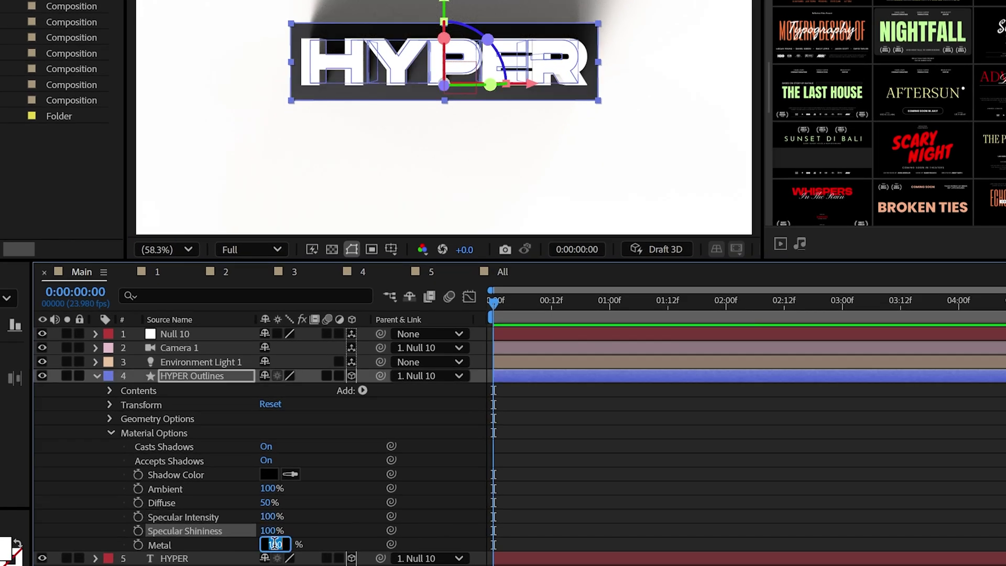
pyautogui.click(278, 544)
pyautogui.write('70')
pyautogui.press('Return')
pyautogui.press('F2')
pyautogui.click(96, 376)
# Adjust the Floor layer's specular material options and set its Metal value to 70%.
pyautogui.click(96, 404)
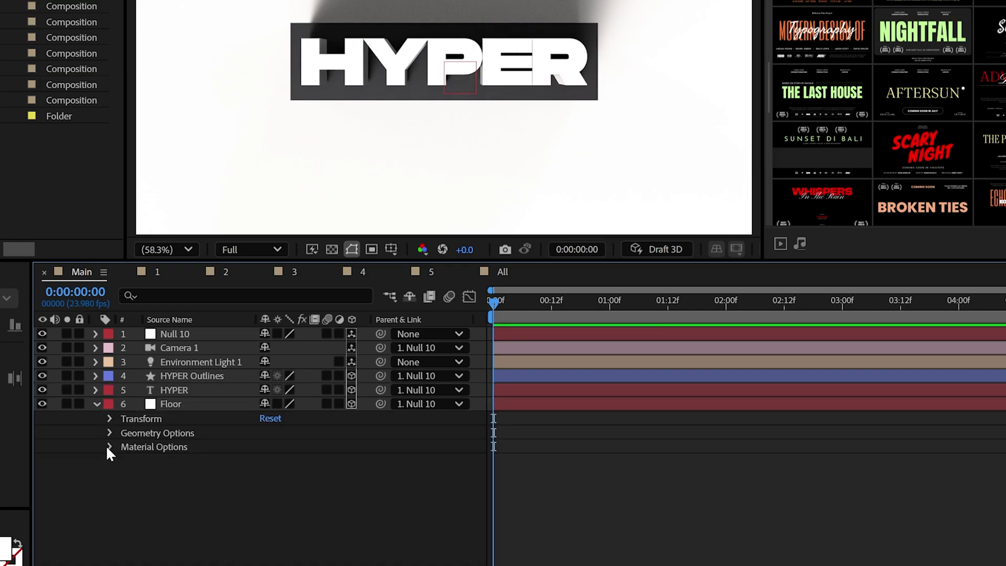
pyautogui.click(108, 446)
pyautogui.moveTo(301, 484); pyautogui.dragTo(335, 497)
pyautogui.click(302, 511)
pyautogui.write('70')
pyautogui.click(288, 530)
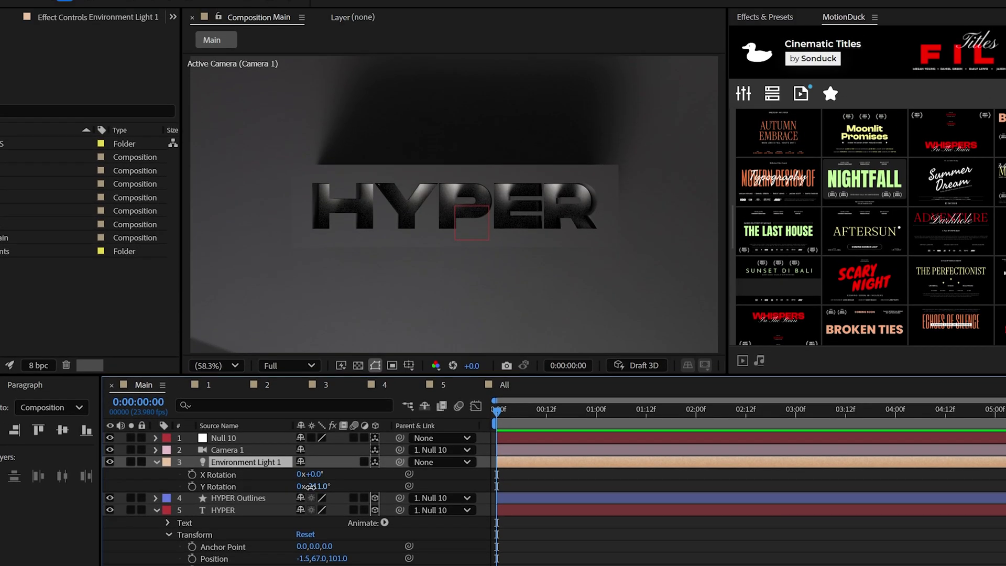
# Rotate the environment light around Y to about 209° and compare the Main composition with composition 4.
pyautogui.moveTo(314, 516); pyautogui.dragTo(659, 532)
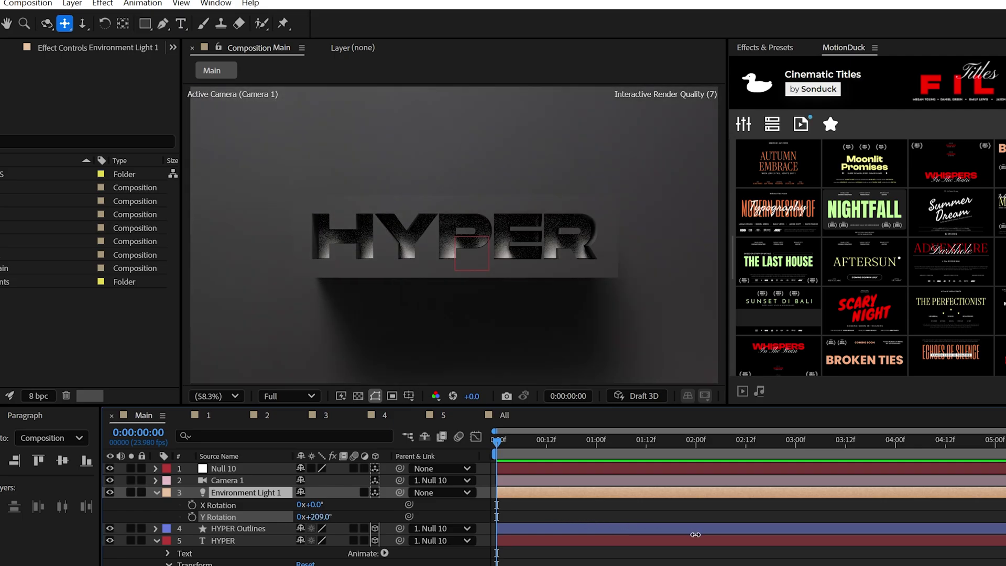
pyautogui.click(385, 415)
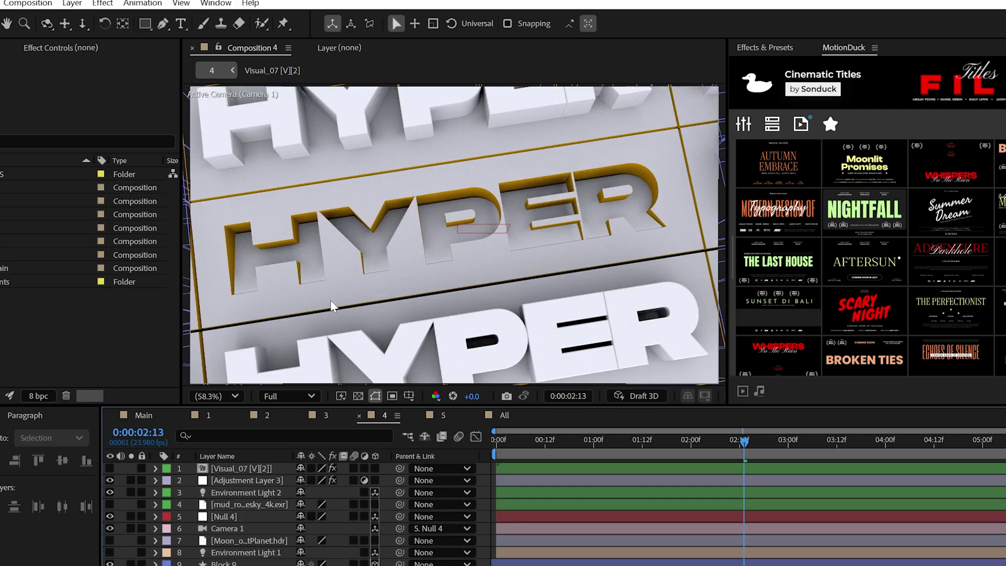
pyautogui.click(148, 415)
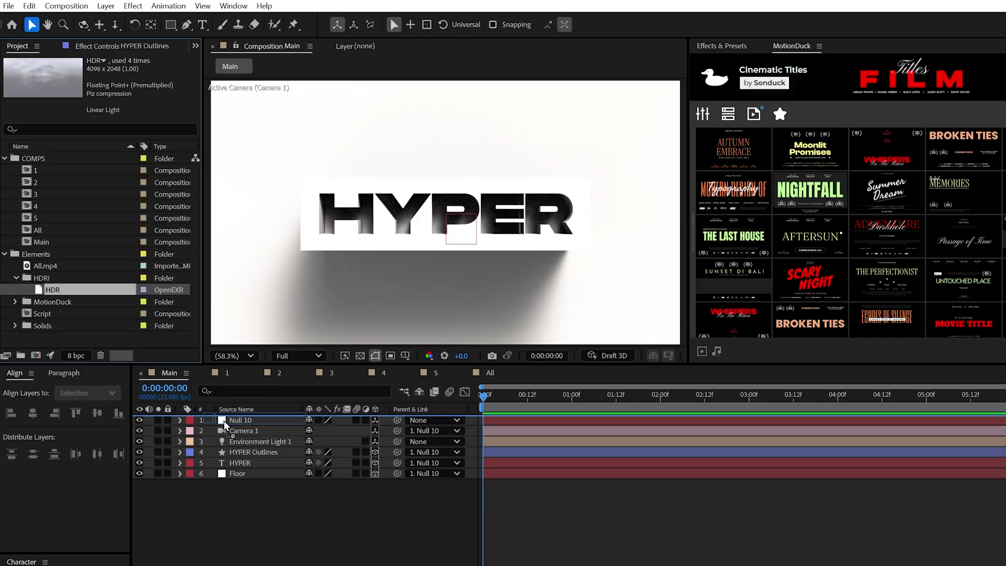
# Place the HDR image in Main as a hidden layer, use it as the environment light's source and adjust the light's Intensity.
pyautogui.moveTo(223, 420); pyautogui.dragTo(222, 419)
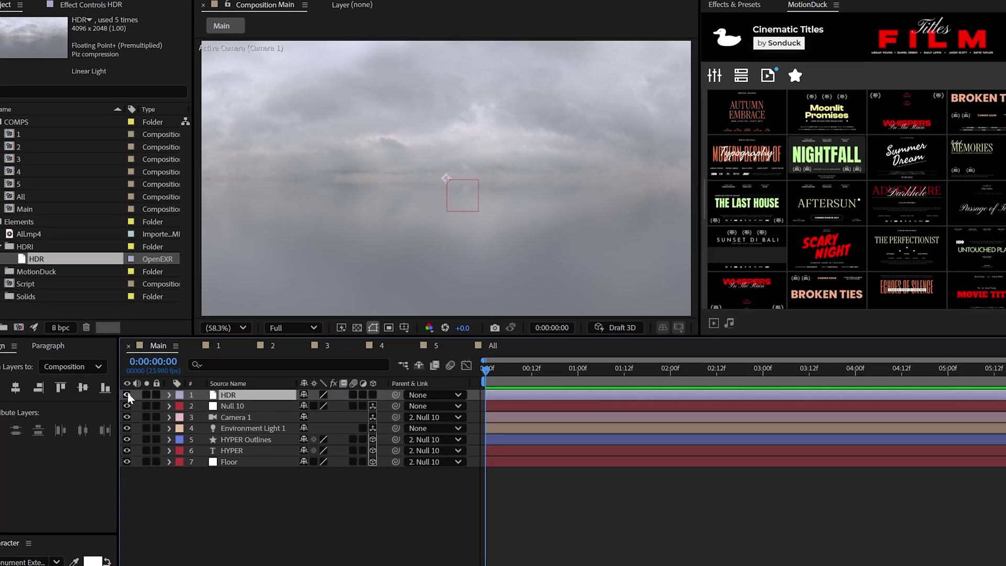
pyautogui.click(139, 420)
pyautogui.click(161, 411)
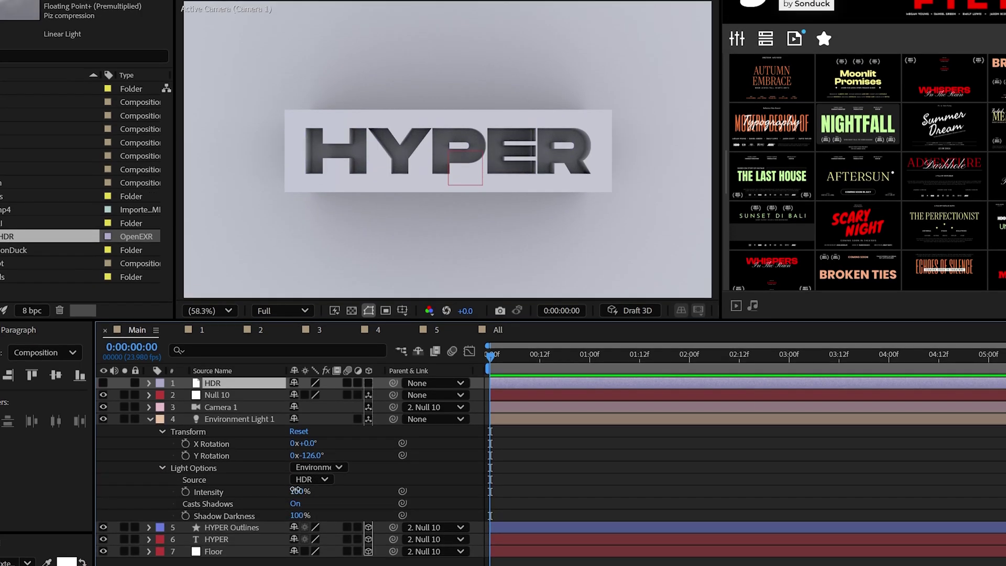
pyautogui.moveTo(295, 490)
pyautogui.mouseDown()
pyautogui.moveTo(317, 491)
pyautogui.moveTo(309, 491)
pyautogui.mouseUp()
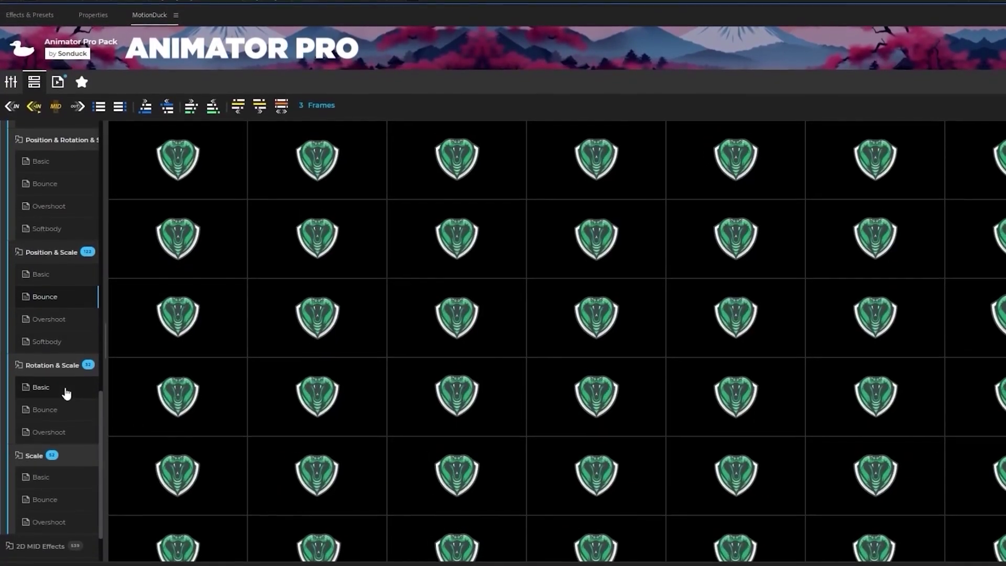
# Browse the Animator Pro scale presets and apply the Typography Pro CA-Opacity_01 In animation to the selected text layers.
pyautogui.click(78, 473)
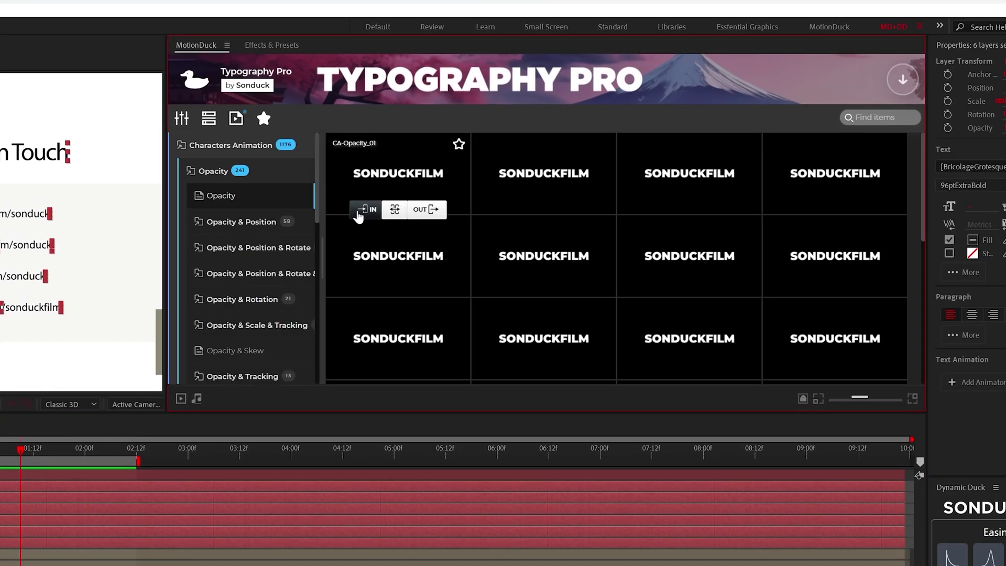
pyautogui.click(361, 215)
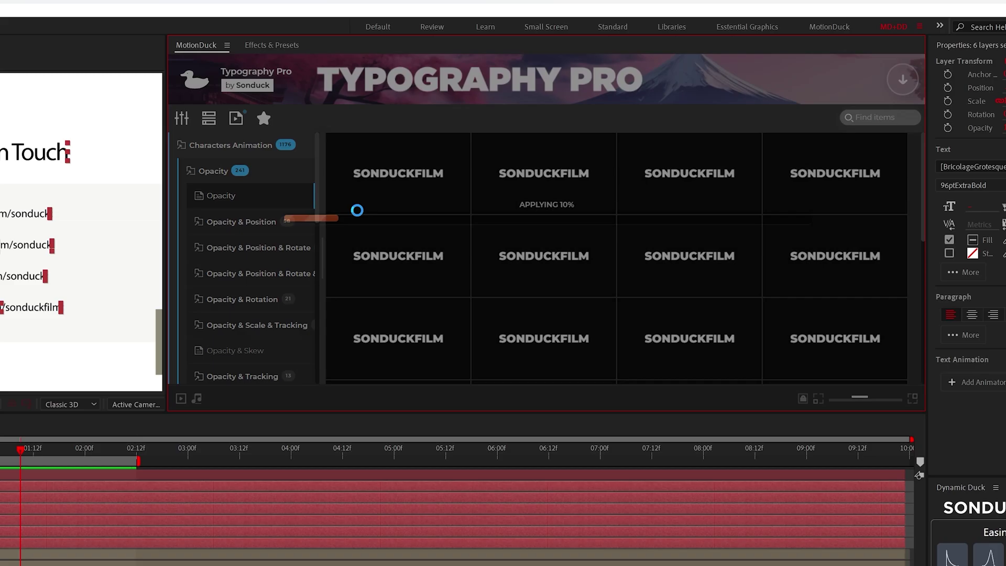
# Browse the Animator Pro 2D transition presets, including Position & Rotation and Scale Overshoot, and preview the Master composition's animation.
pyautogui.press('space')
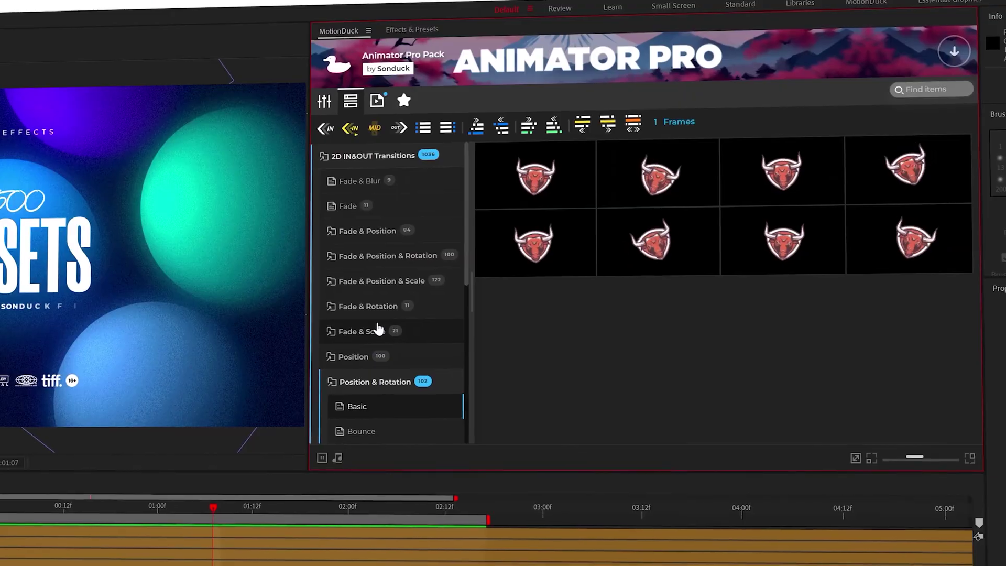
pyautogui.scroll(-2, 434, 321)
pyautogui.click(347, 371)
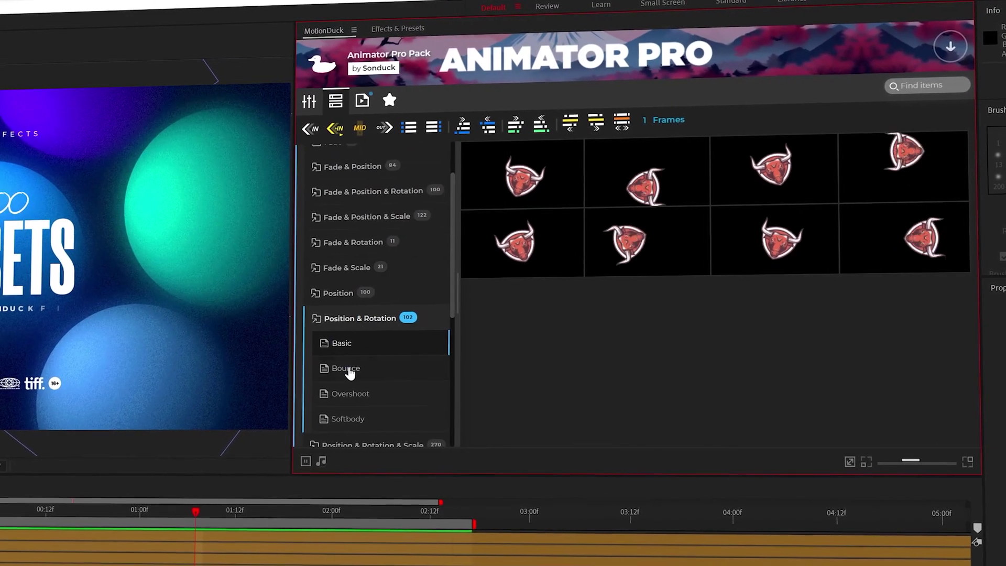
pyautogui.click(327, 397)
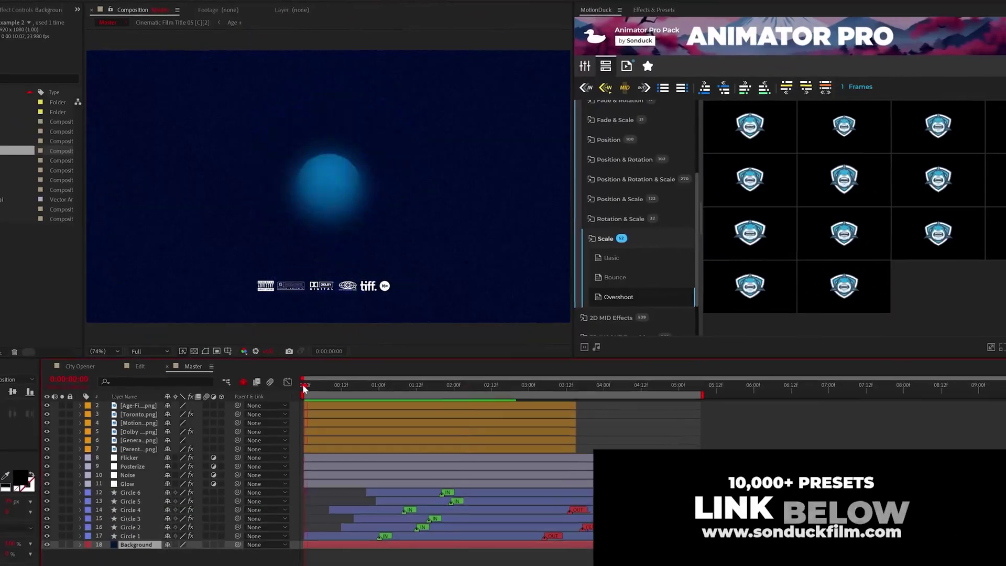
pyautogui.press('space')
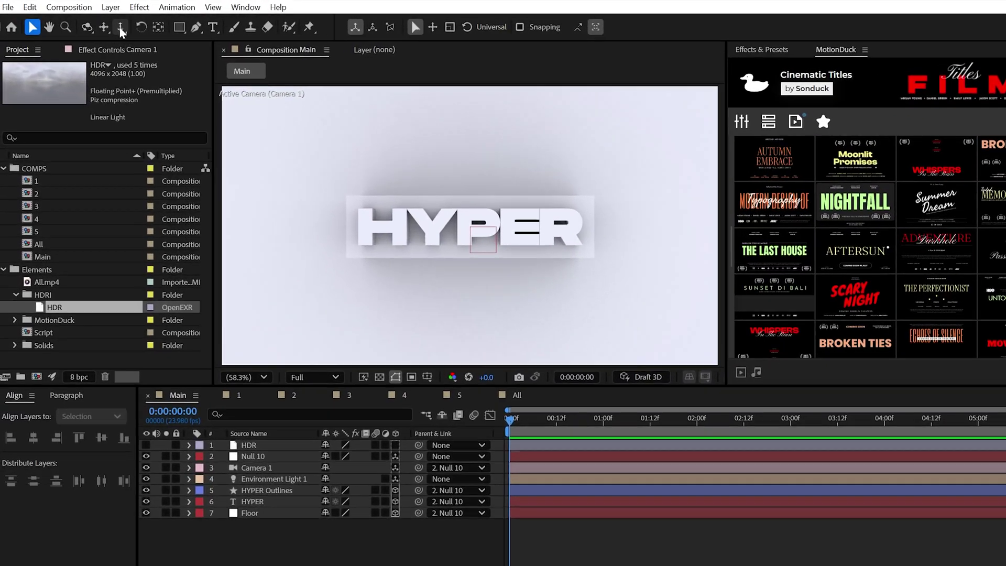
# Dolly the camera towards the HYPER title in the Main composition and pan it until the title is centred in the frame.
pyautogui.click(104, 23)
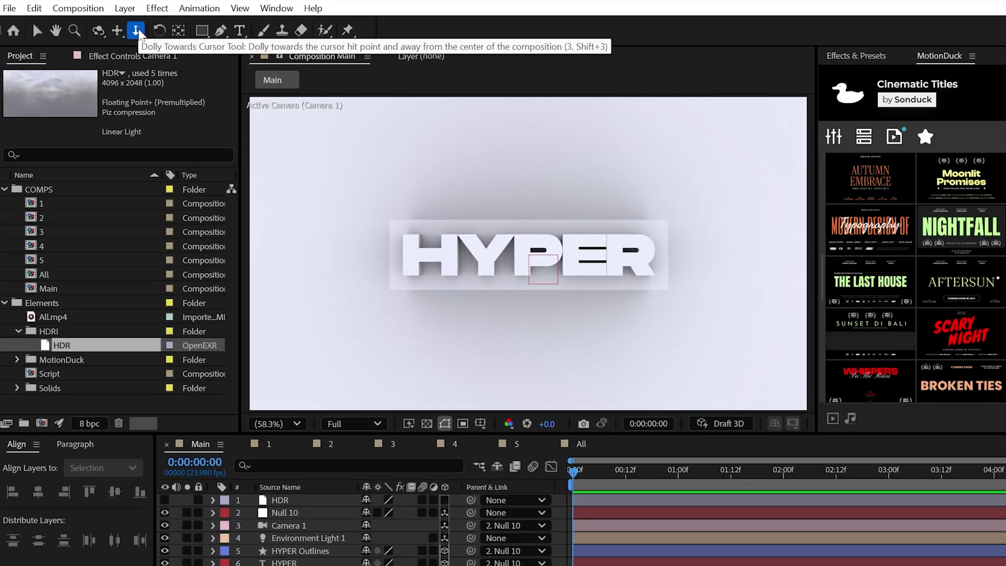
pyautogui.moveTo(527, 262); pyautogui.dragTo(524, 196)
pyautogui.press('2')
pyautogui.moveTo(581, 246); pyautogui.dragTo(534, 176)
pyautogui.press('c')
pyautogui.press('c')
pyautogui.press('c')
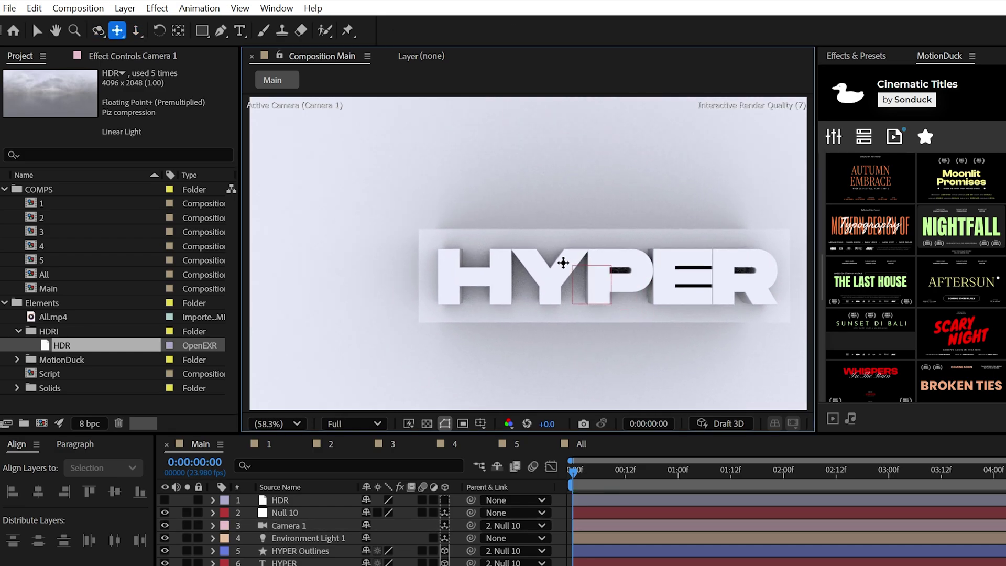
pyautogui.moveTo(564, 262); pyautogui.dragTo(534, 218)
pyautogui.press('c')
pyautogui.press('2')
# Keyframe the HYPER text layer's Position at the start and set its Z value to 91 at 0:00:01:23.
pyautogui.click(283, 561)
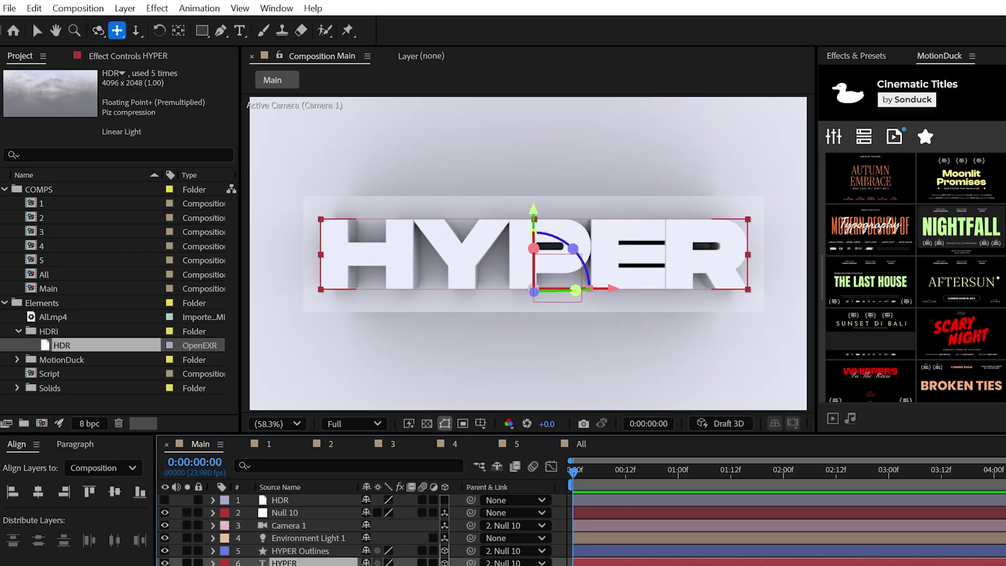
pyautogui.click(213, 563)
pyautogui.click(163, 413)
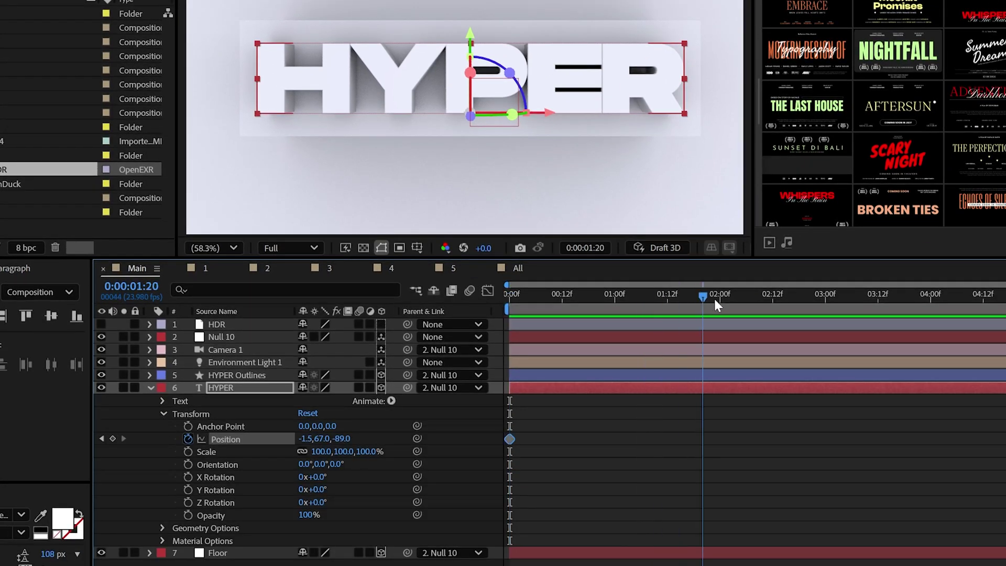
pyautogui.moveTo(345, 443)
pyautogui.mouseDown()
pyautogui.moveTo(363, 440)
pyautogui.moveTo(359, 452)
pyautogui.mouseUp()
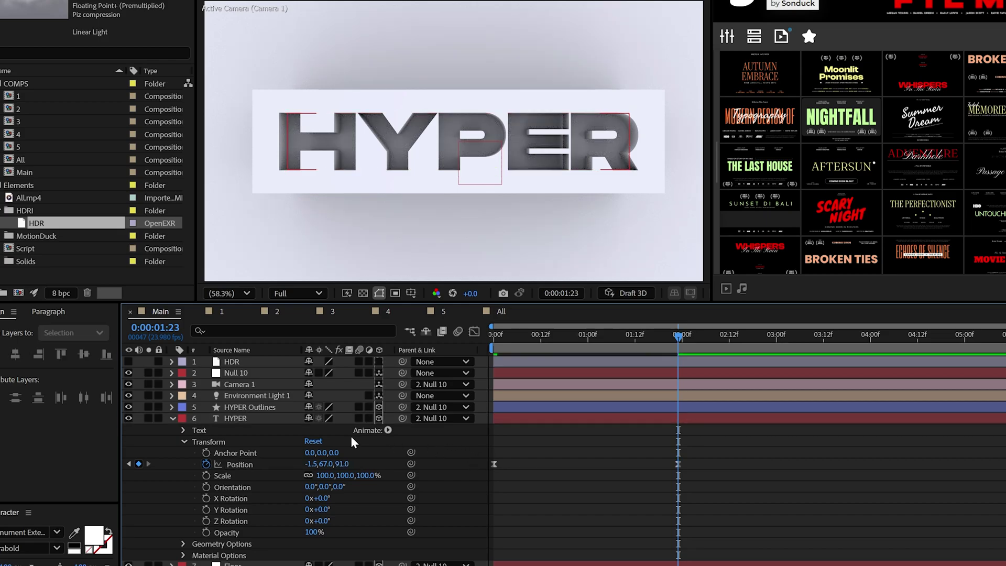
# Add the expression loopOut("pingpong") to the HYPER text layer's Position.
pyautogui.keyDown('alt'); pyautogui.click(207, 464); pyautogui.keyUp('alt')
pyautogui.write('loop')
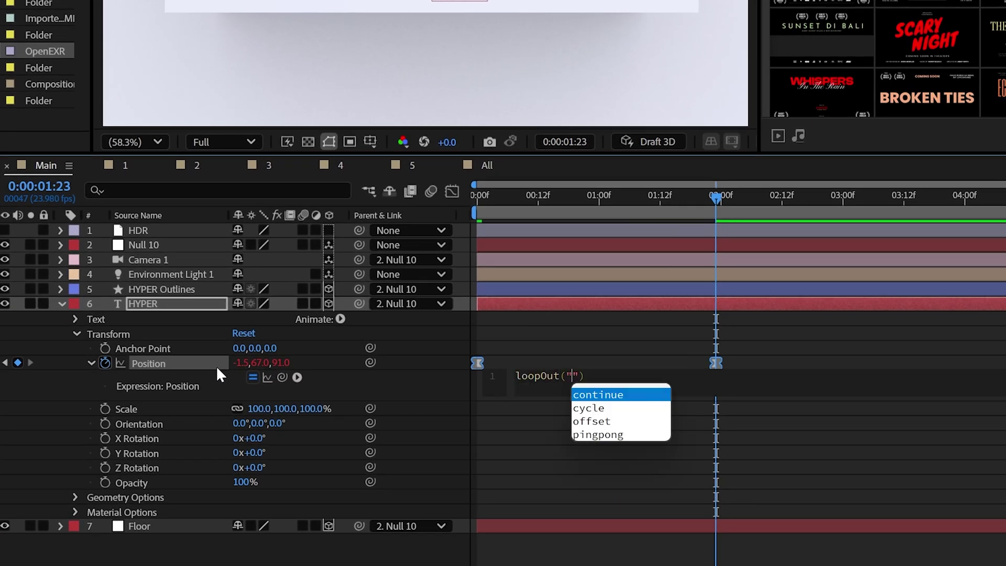
pyautogui.press('Down')
pyautogui.press('Down')
pyautogui.press('Down')
pyautogui.press('Return')
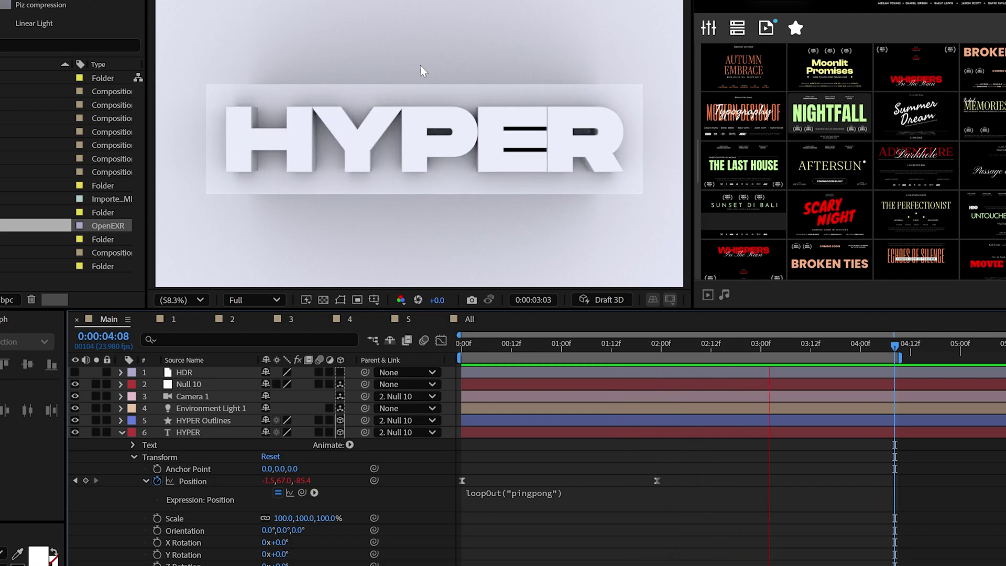
# Keyframe HYPER's X Rotation from 0° at the start to -24° at 0:00:01:23, and set Position there to -1.5, 60, 0.
pyautogui.press('Home')
pyautogui.click(157, 542)
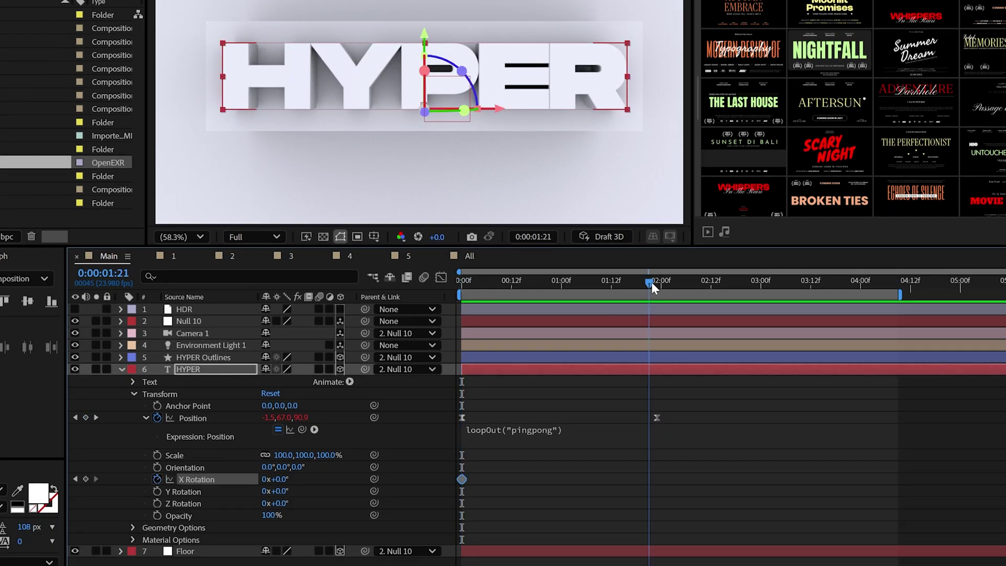
pyautogui.moveTo(652, 286); pyautogui.dragTo(657, 284)
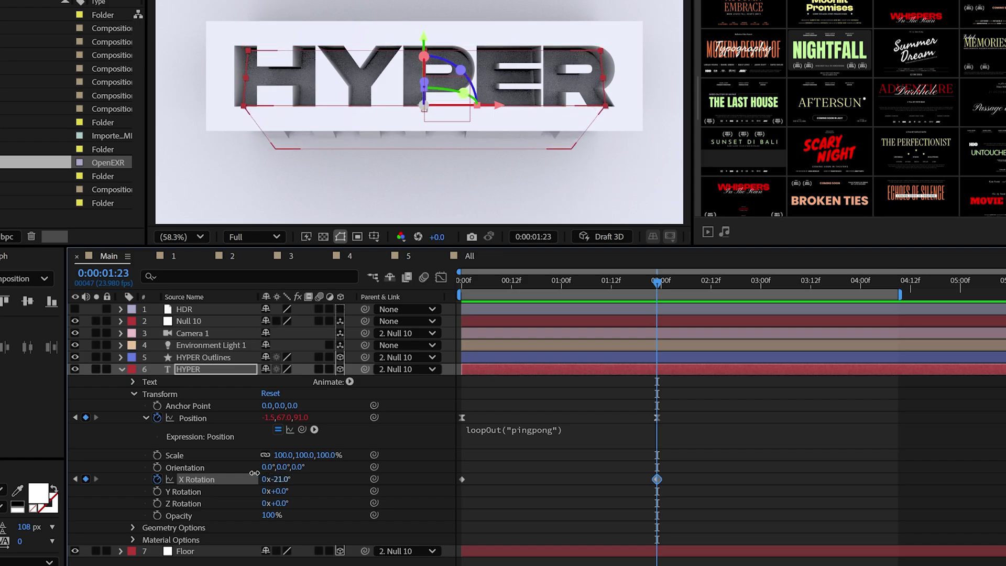
pyautogui.click(252, 127)
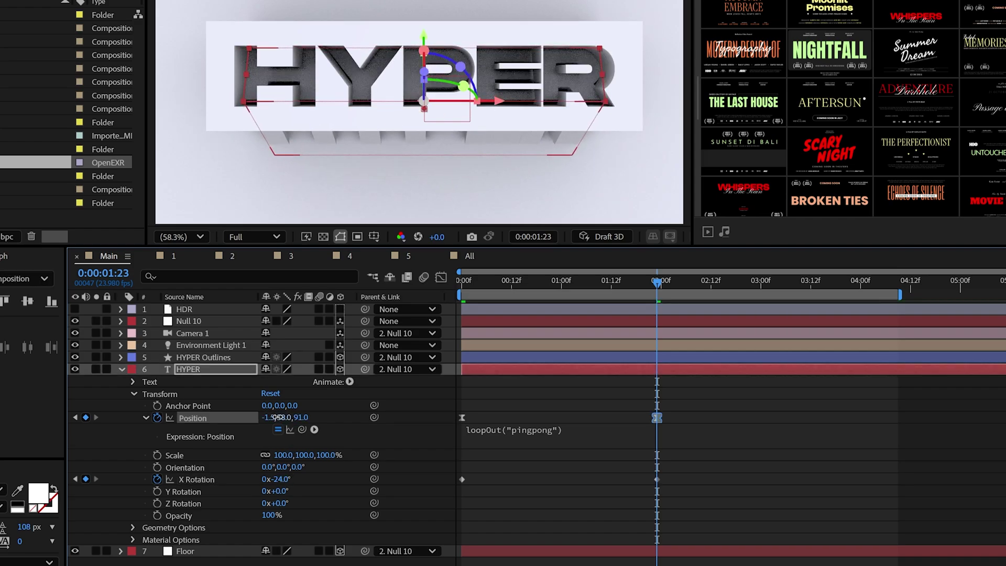
pyautogui.moveTo(289, 417); pyautogui.dragTo(253, 421)
pyautogui.press('F2')
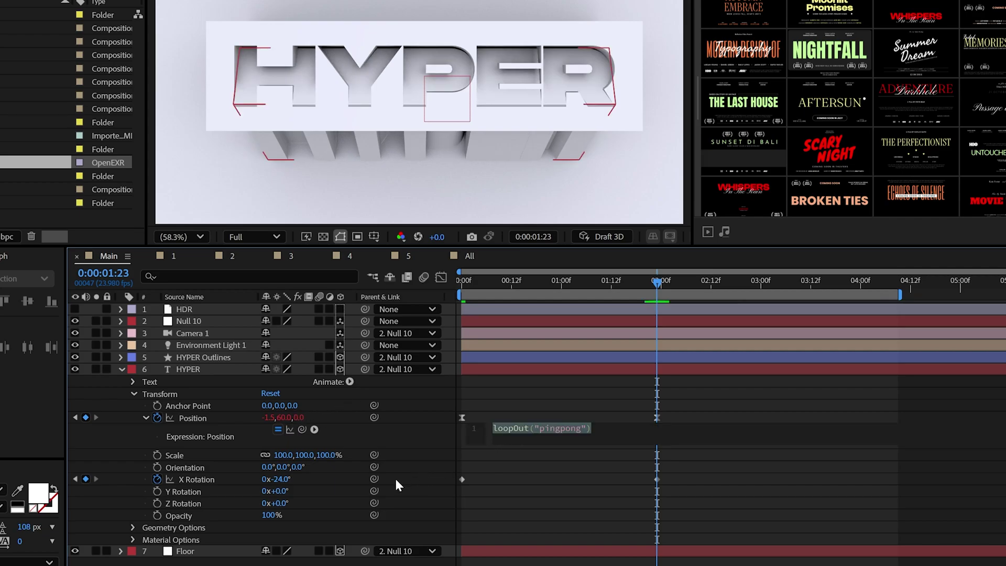
# Add the expression loopOut("pingpong") to the HYPER text layer's X Rotation and preview the looping animation.
pyautogui.keyDown('alt'); pyautogui.click(157, 479); pyautogui.keyUp('alt')
pyautogui.write('loopOut("pingpong")')
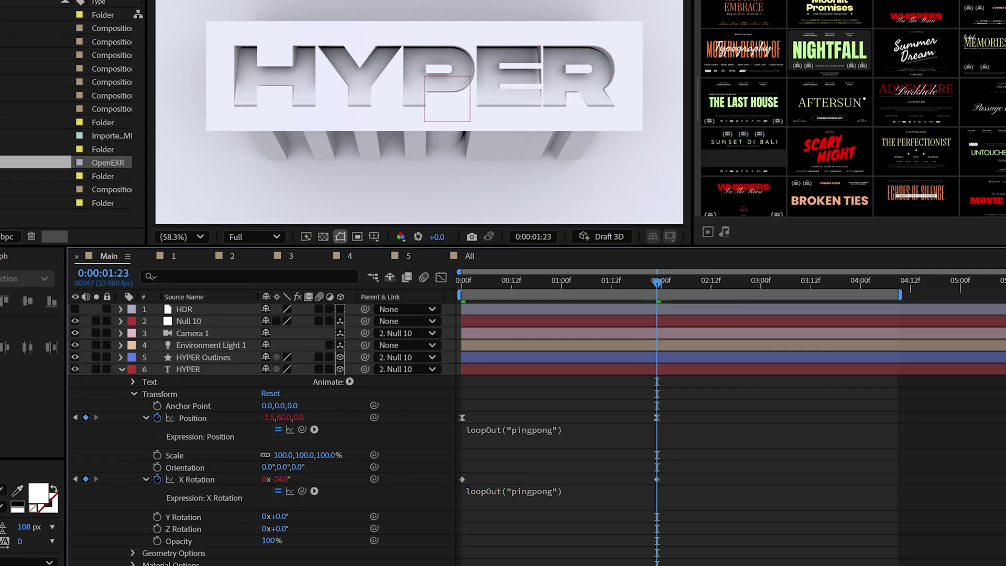
pyautogui.press('space')
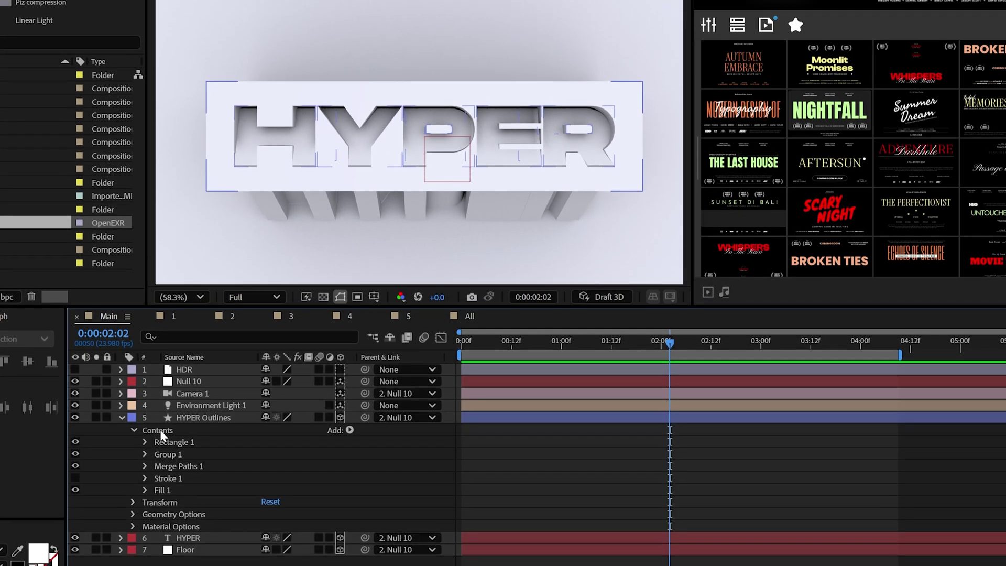
# Add an empty group to the HYPER Outlines contents and move the rectangle, letter group, merge paths, stroke and fill into it.
pyautogui.click(159, 421)
pyautogui.click(349, 439)
pyautogui.click(303, 410)
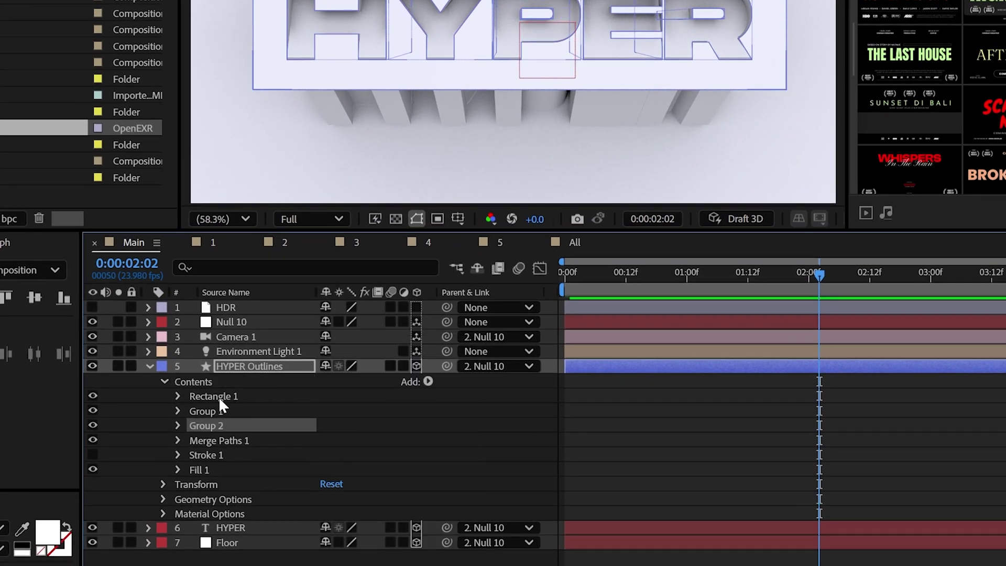
pyautogui.click(219, 397)
pyautogui.keyDown('ctrl'); pyautogui.click(214, 411); pyautogui.keyUp('ctrl')
pyautogui.keyDown('ctrl'); pyautogui.click(210, 440); pyautogui.keyUp('ctrl')
pyautogui.keyDown('ctrl'); pyautogui.click(205, 454); pyautogui.keyUp('ctrl')
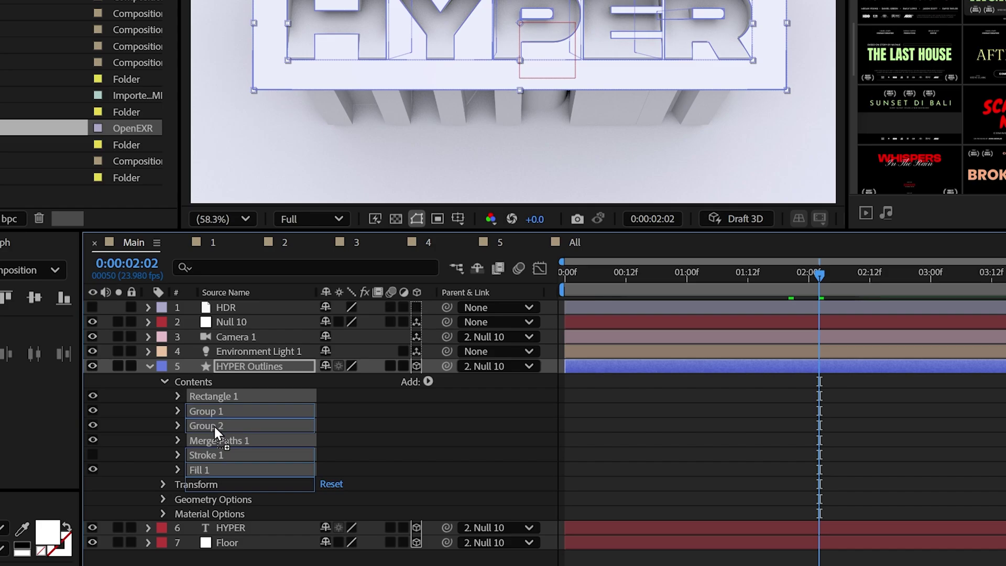
pyautogui.moveTo(215, 426); pyautogui.dragTo(214, 426)
# Add a Side Color material property to Group 2 of HYPER Outlines, set it to orange and preview the composition.
pyautogui.click(426, 336)
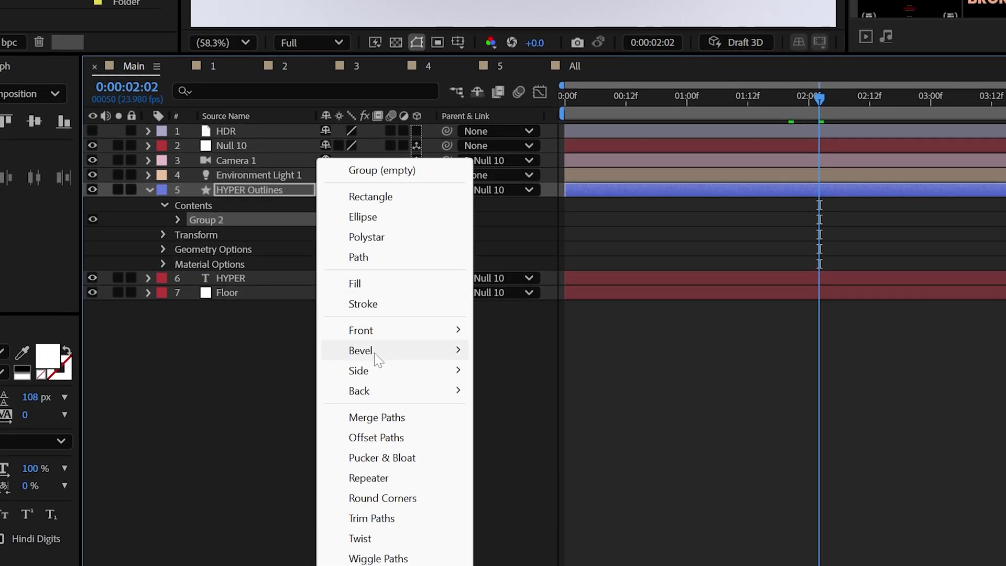
pyautogui.moveTo(375, 371)
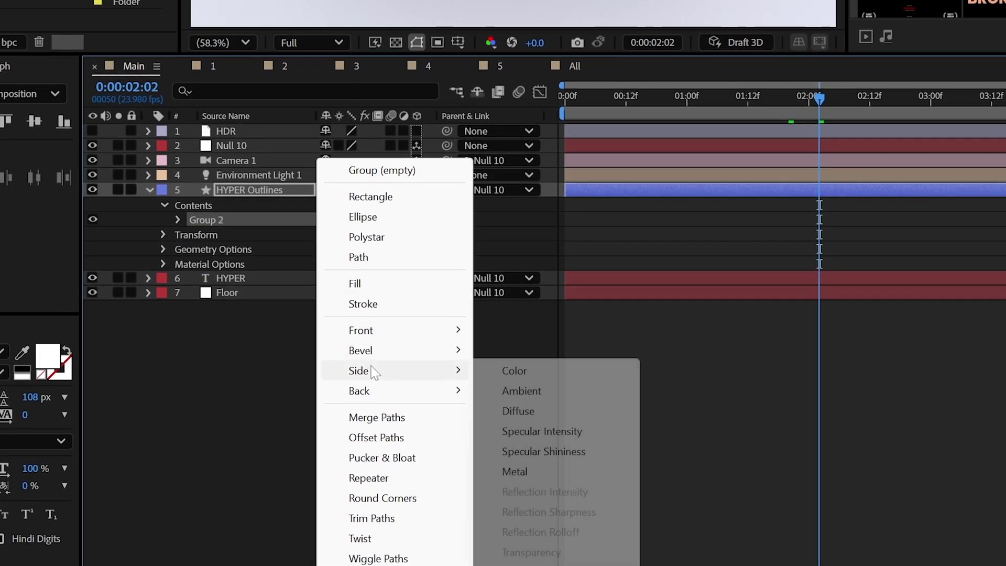
pyautogui.click(519, 370)
pyautogui.click(291, 469)
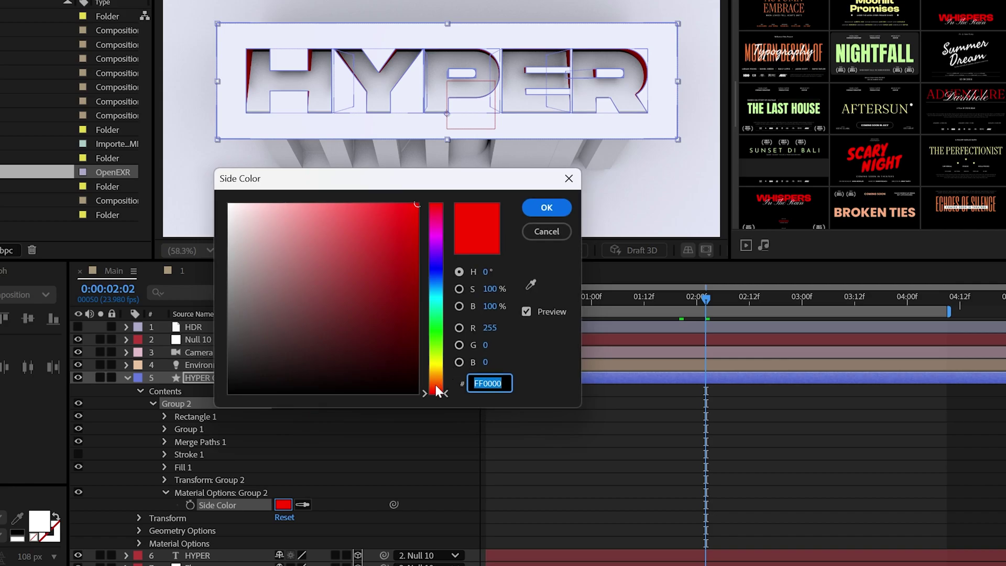
pyautogui.moveTo(436, 385); pyautogui.dragTo(436, 381)
pyautogui.click(546, 207)
pyautogui.press('space')
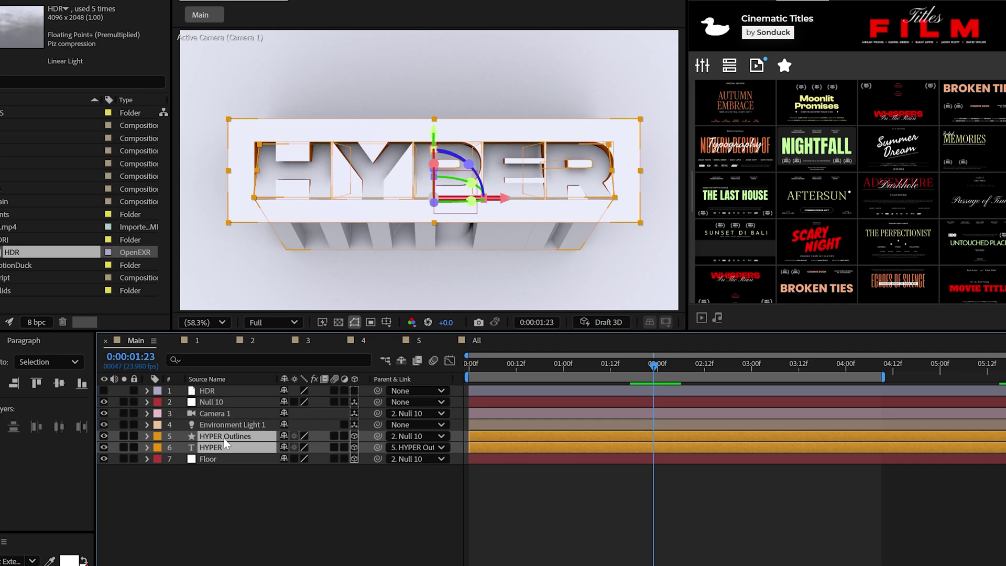
# Duplicate the HYPER Outlines and HYPER layers, stack the copies together above the originals and parent HYPER 2 to HYPER Outlines 2.
pyautogui.hotkey('ctrl', 'd')
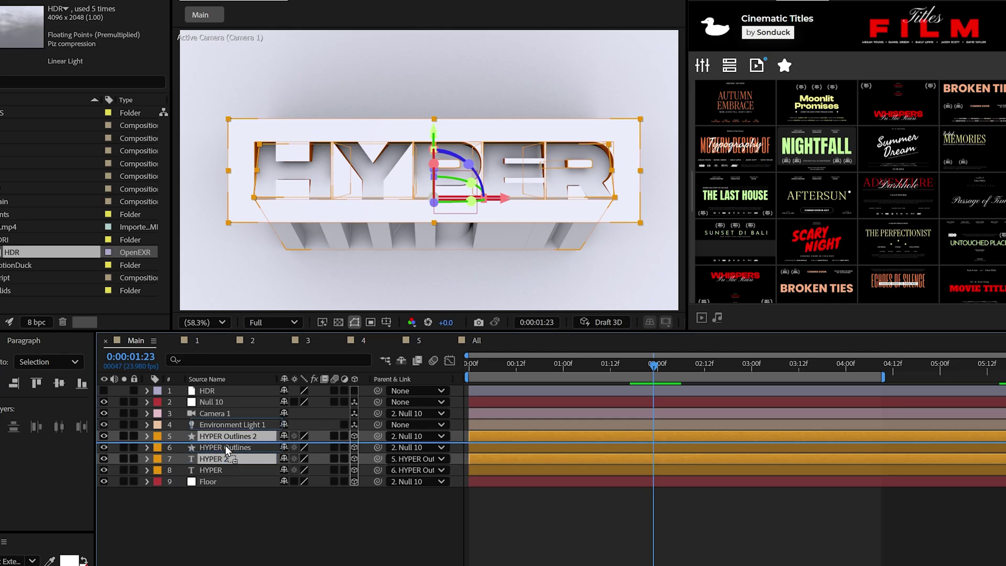
pyautogui.moveTo(227, 450); pyautogui.dragTo(228, 443)
pyautogui.click(247, 519)
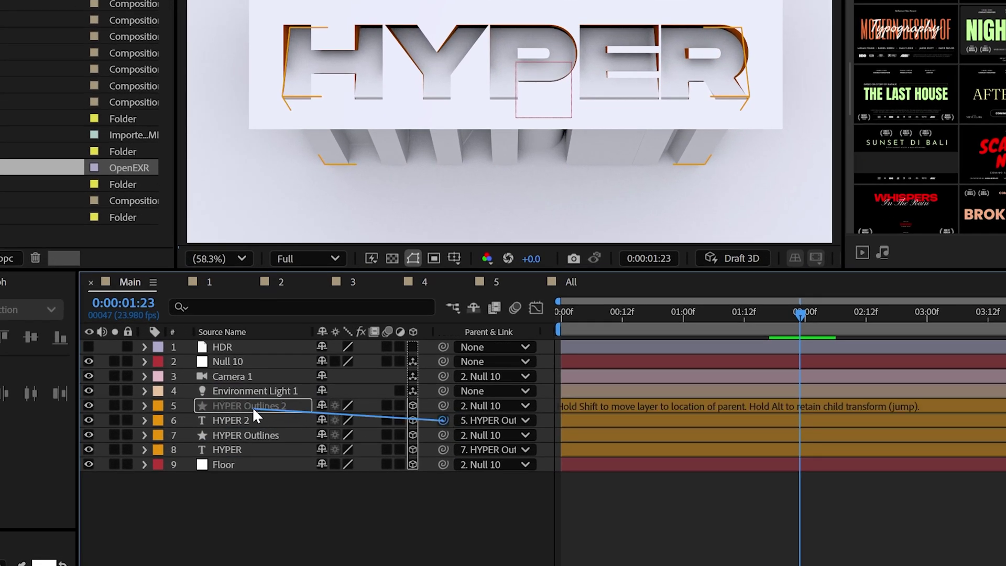
pyautogui.moveTo(260, 408); pyautogui.dragTo(258, 407)
# Label the copied pair dark green, move it to the left of the original block and place a duplicate of it on the right.
pyautogui.click(237, 408)
pyautogui.keyDown('shift'); pyautogui.click(227, 420); pyautogui.keyUp('shift')
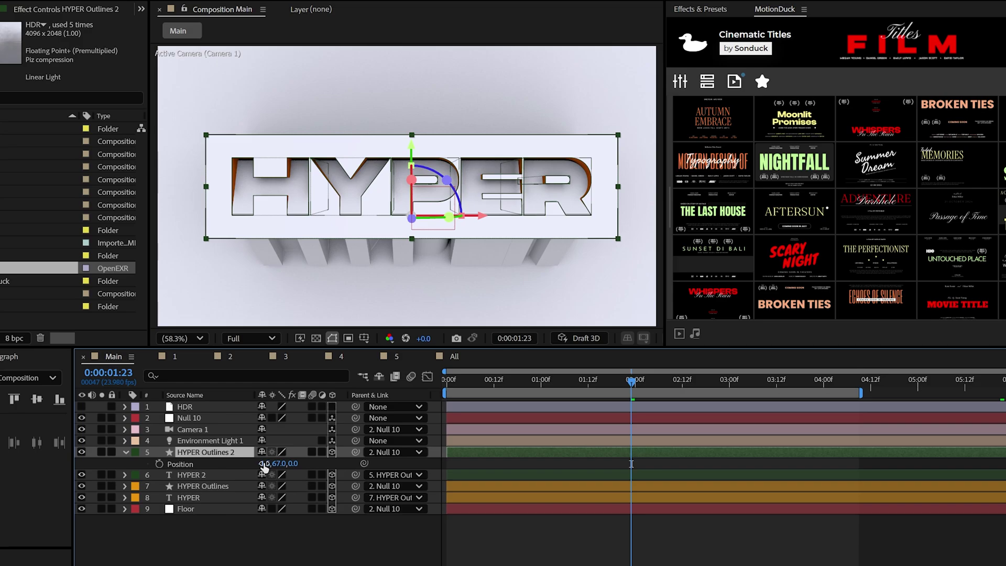
pyautogui.moveTo(262, 464); pyautogui.dragTo(169, 475)
pyautogui.keyDown('shift'); pyautogui.click(193, 465); pyautogui.keyUp('shift')
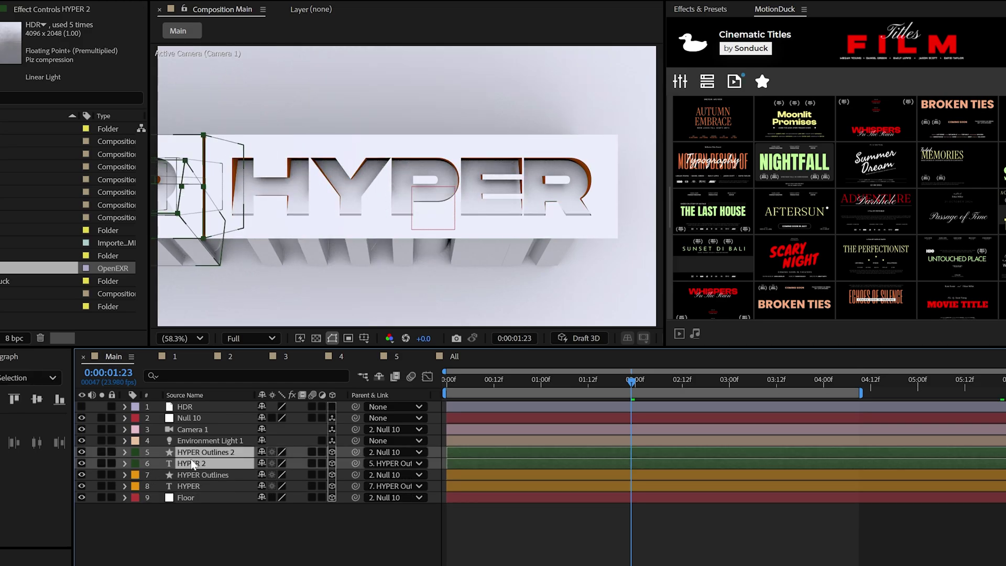
pyautogui.hotkey('ctrl', 'd')
pyautogui.press('p')
pyautogui.moveTo(268, 463); pyautogui.dragTo(327, 475)
# Duplicate the whole row of HYPER blocks, label the copies green and place them above the original row.
pyautogui.hotkey('ctrl', 'd')
pyautogui.click(135, 452)
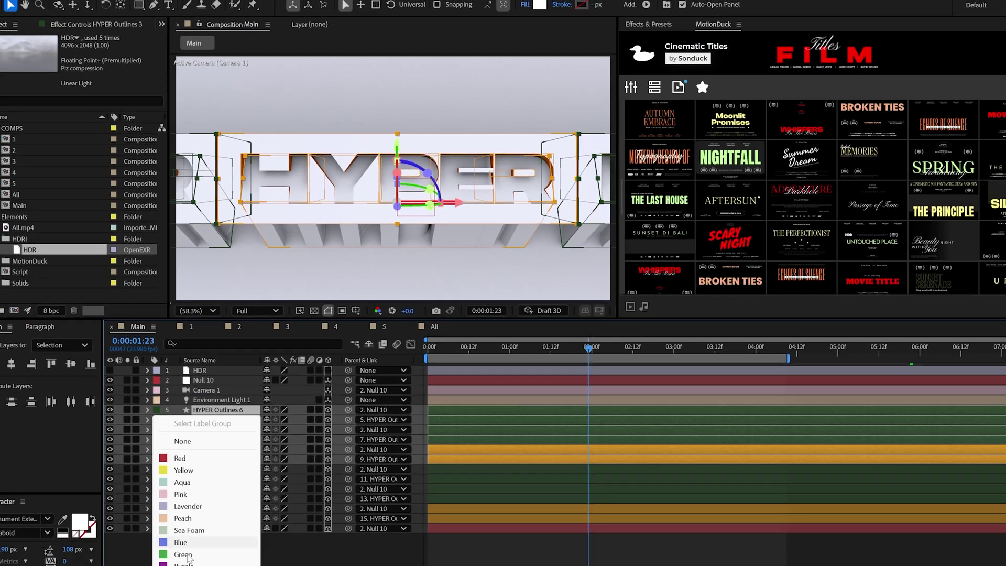
pyautogui.click(184, 554)
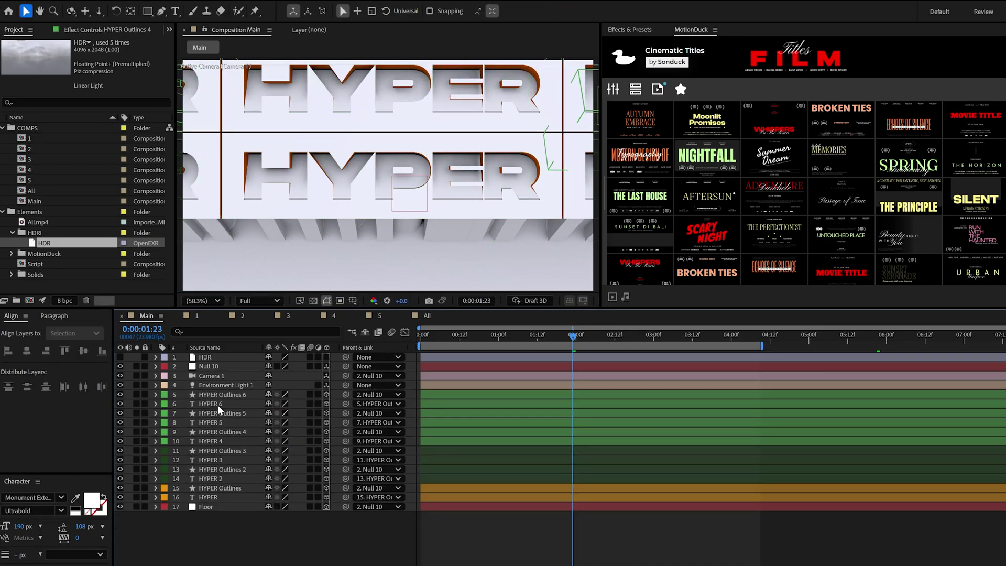
# Duplicate the green row of HYPER blocks, label the copies purple and move them down below the original row.
pyautogui.click(219, 394)
pyautogui.keyDown('shift'); pyautogui.click(219, 441); pyautogui.keyUp('shift')
pyautogui.hotkey('ctrl', 'd')
pyautogui.click(163, 395)
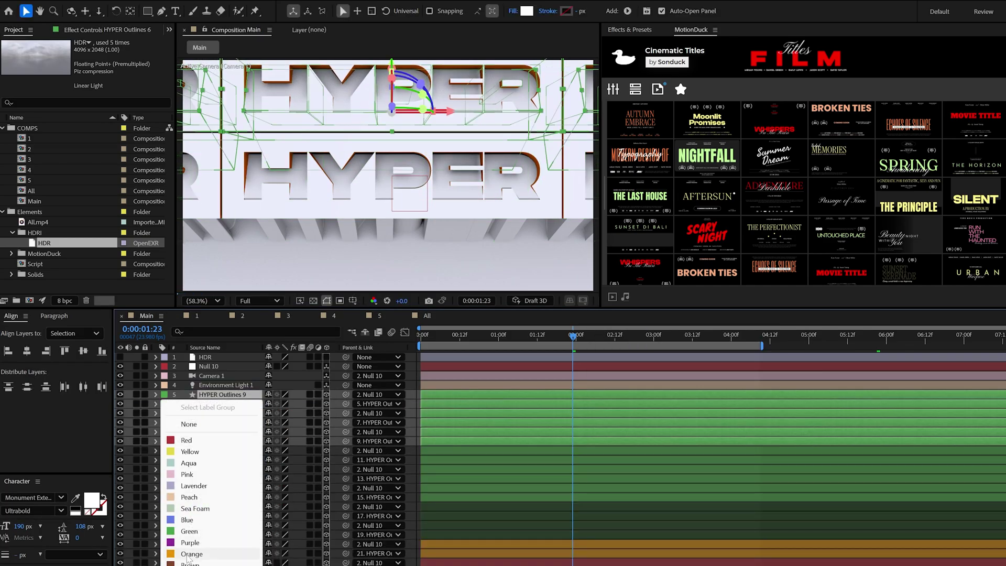
pyautogui.click(192, 541)
pyautogui.press('p')
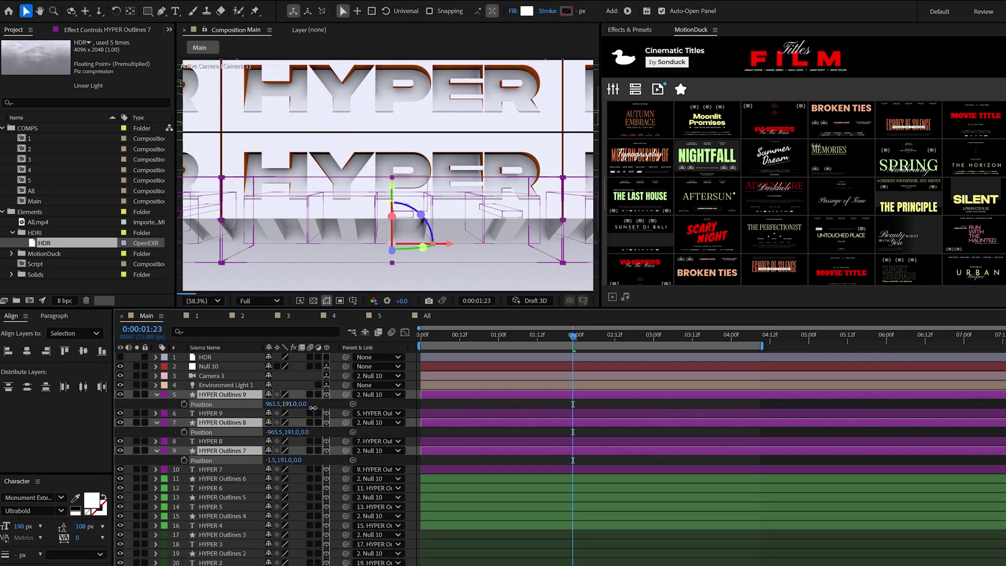
pyautogui.moveTo(287, 404)
pyautogui.mouseDown()
pyautogui.moveTo(296, 408)
pyautogui.moveTo(285, 410)
pyautogui.mouseUp()
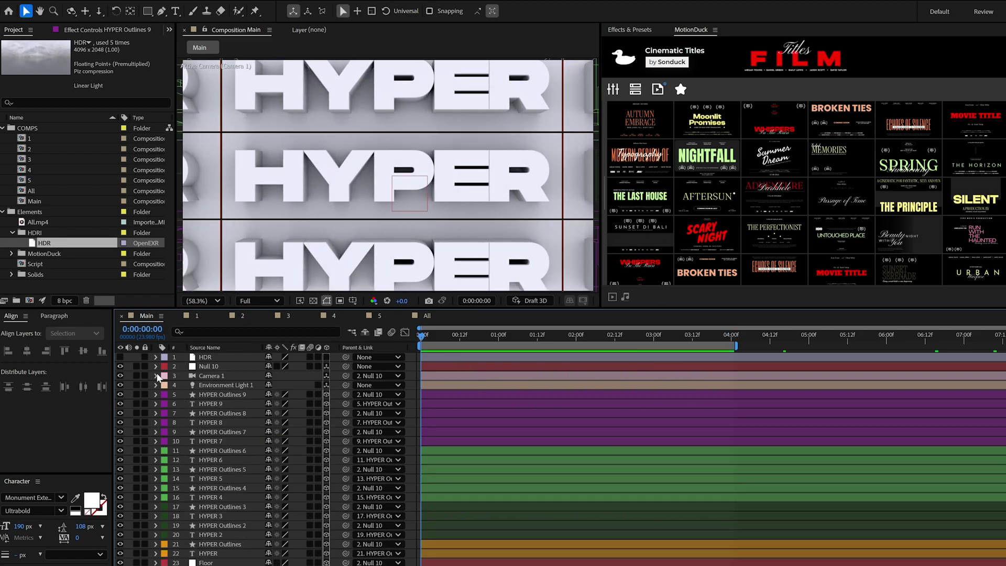
# Keyframe Camera 1's Point of Interest and Position at 0:00:00:00 and pan the camera so both X values are about -744.
pyautogui.click(156, 375)
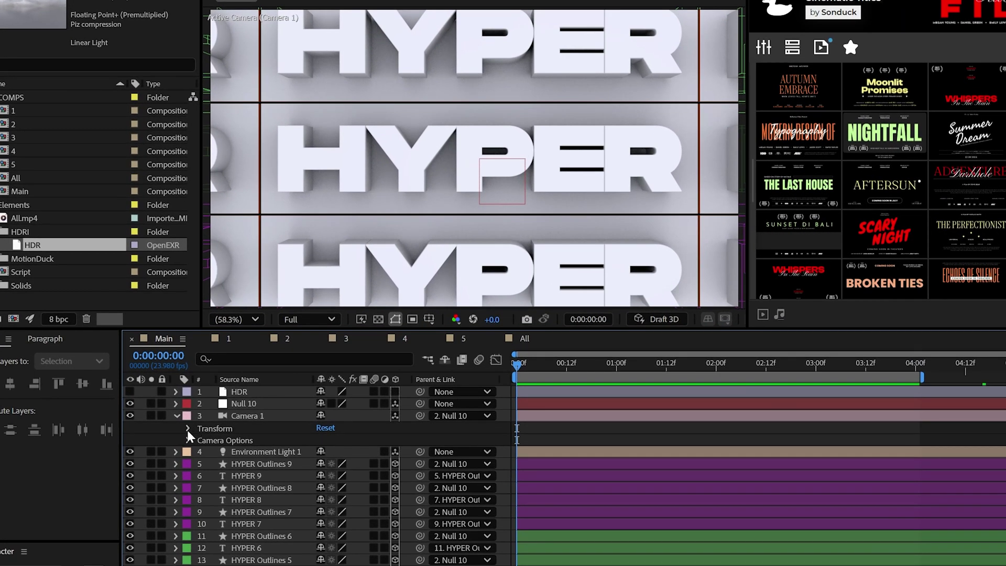
pyautogui.click(182, 416)
pyautogui.click(205, 427)
pyautogui.click(204, 438)
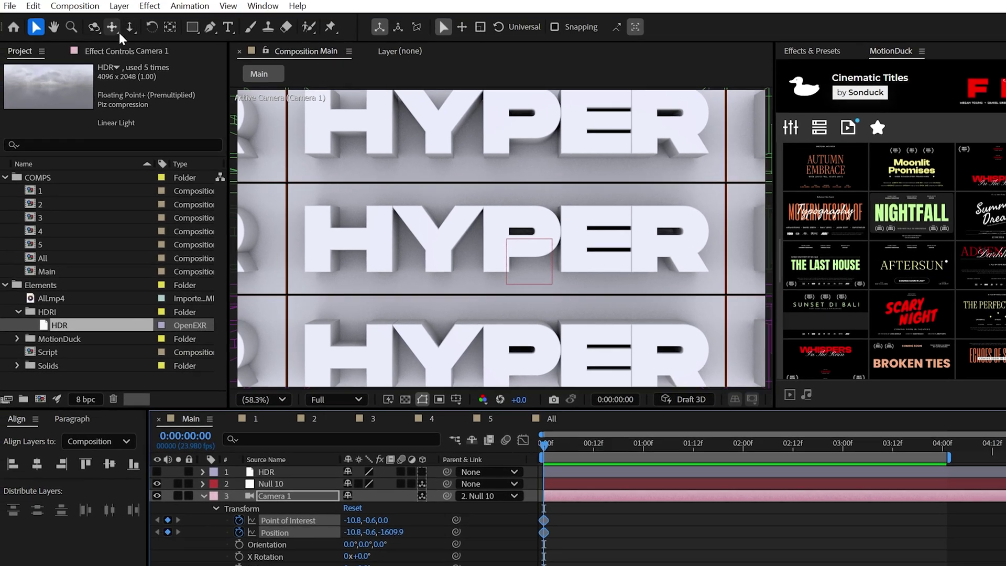
pyautogui.click(114, 31)
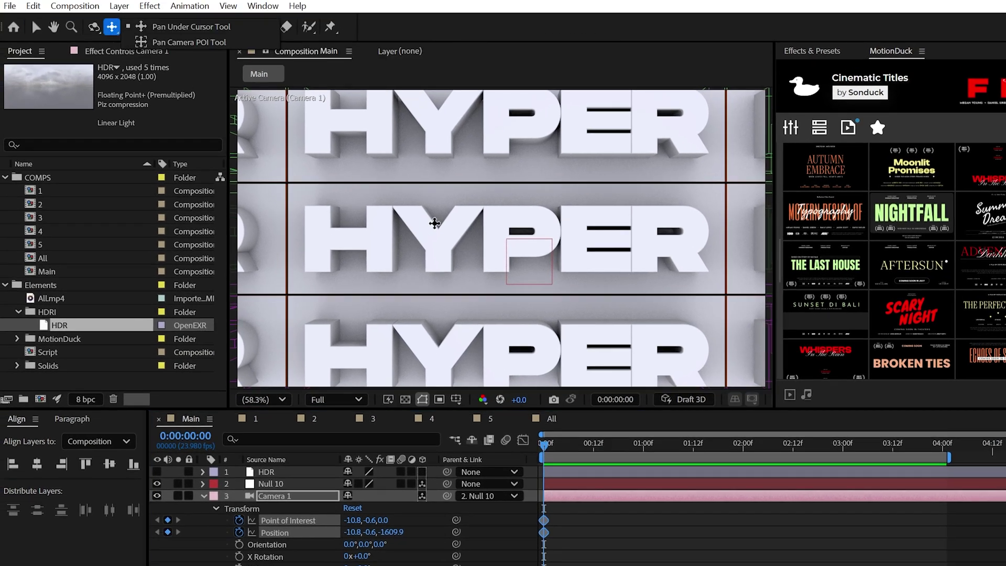
pyautogui.moveTo(407, 234); pyautogui.dragTo(823, 232)
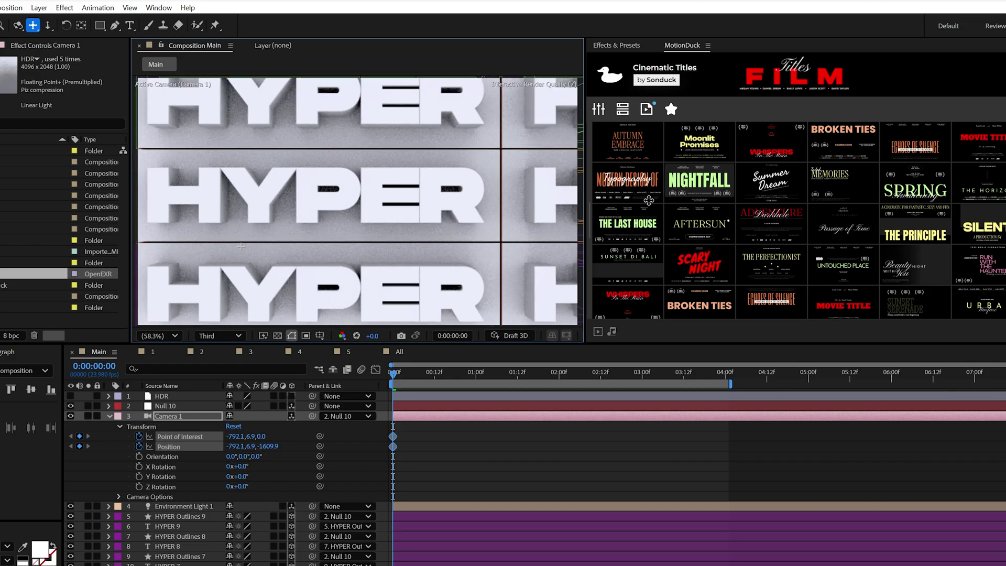
pyautogui.moveTo(649, 200); pyautogui.dragTo(633, 201)
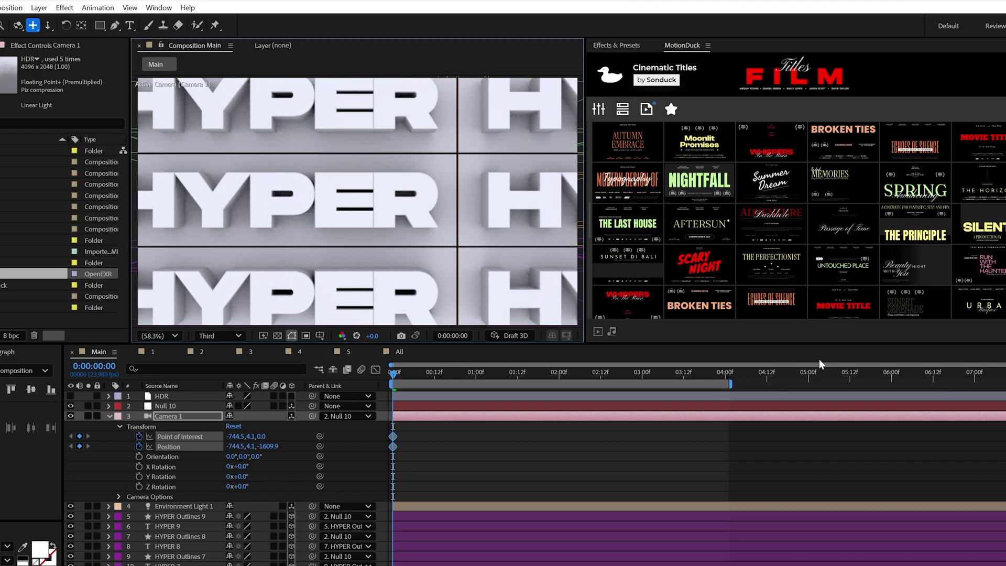
# Pan Camera 1 across the block grid at a time near the end of the timeline and set its Z Rotation to 11°.
pyautogui.moveTo(925, 378); pyautogui.dragTo(974, 382)
pyautogui.moveTo(509, 203); pyautogui.dragTo(129, 224)
pyautogui.moveTo(239, 486); pyautogui.dragTo(249, 487)
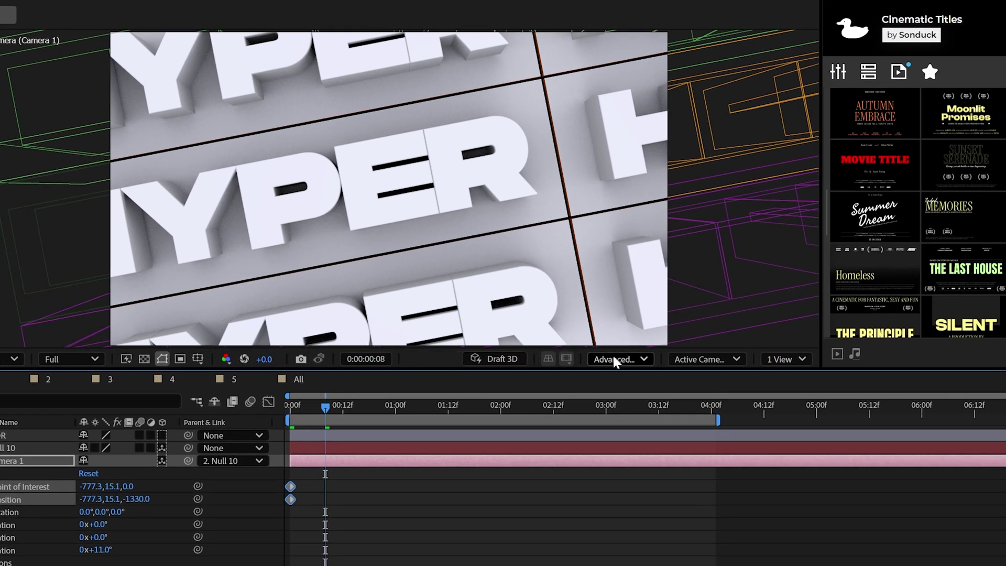
# Fit the shadow casting box to the scene in the Advanced 3D render options.
pyautogui.click(618, 442)
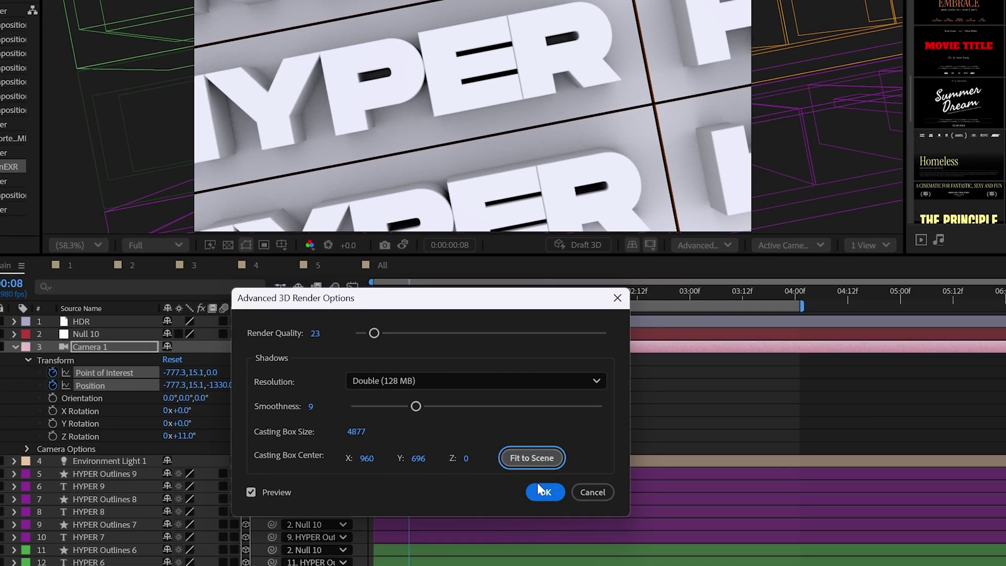
pyautogui.click(544, 492)
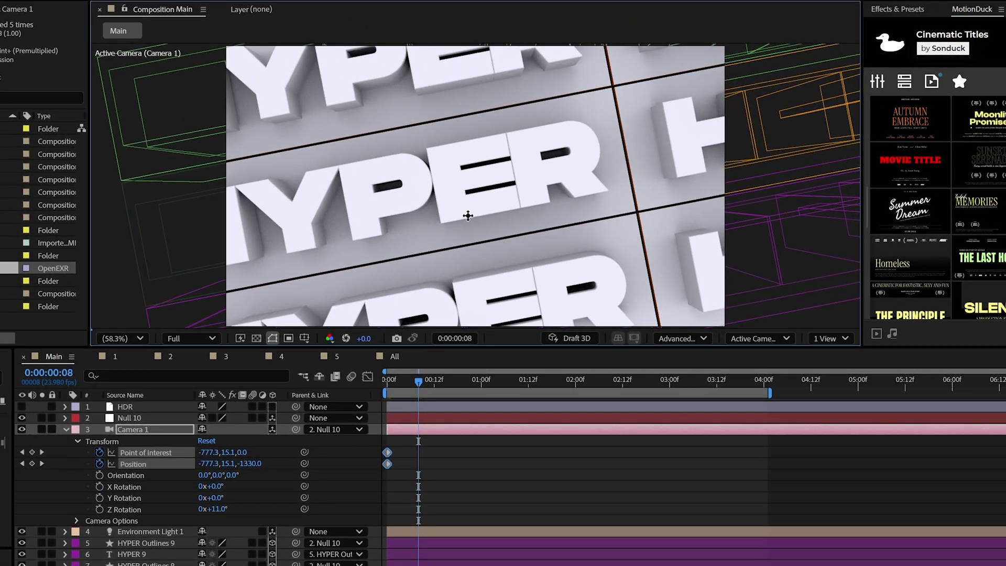